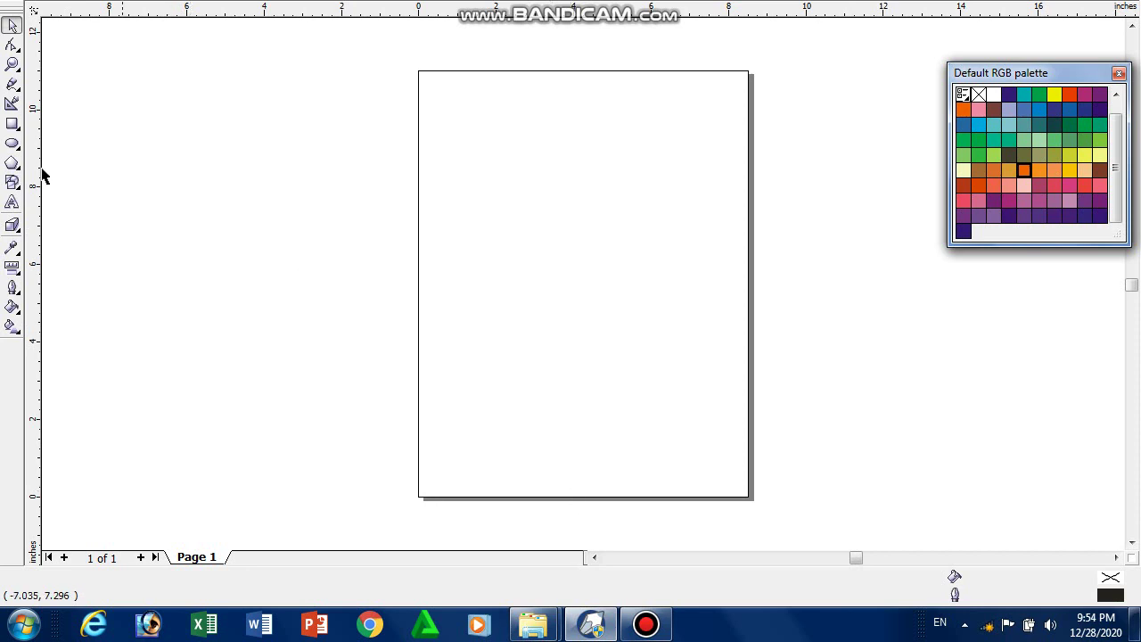
Activate the Rectangle tool to draw rectangles beside the blank page
click(12, 157)
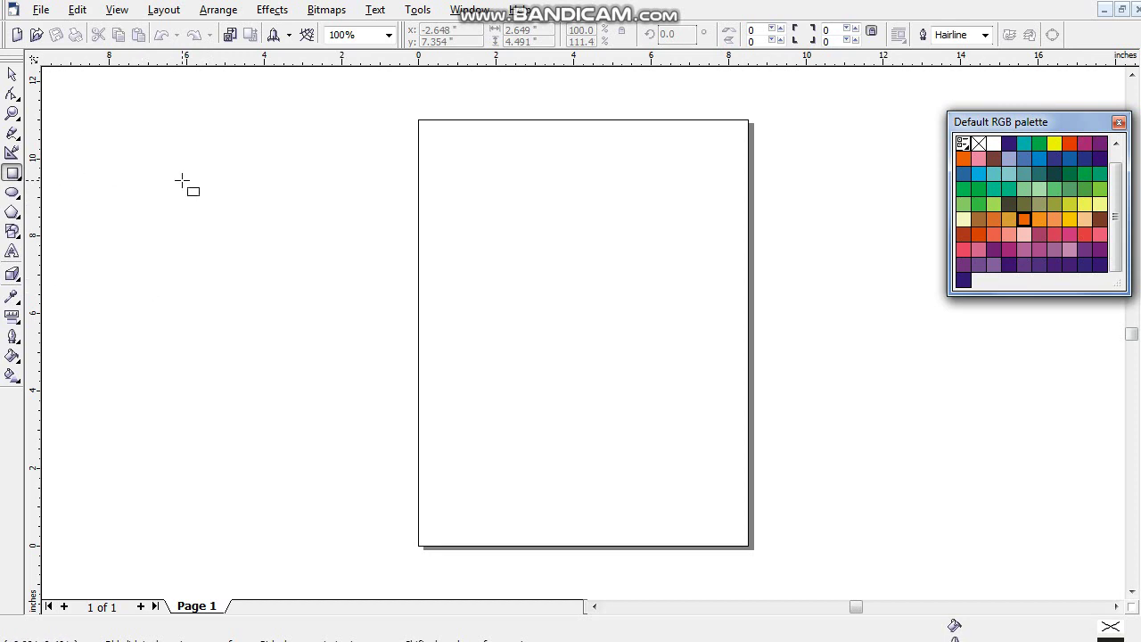
Draw a rectangle left of the page and stretch it to 3.455 × 4.837 inches
mouse_move(162, 198)
mouse_down()
mouse_move(196, 212)
mouse_move(265, 407)
mouse_move(298, 376)
mouse_up()
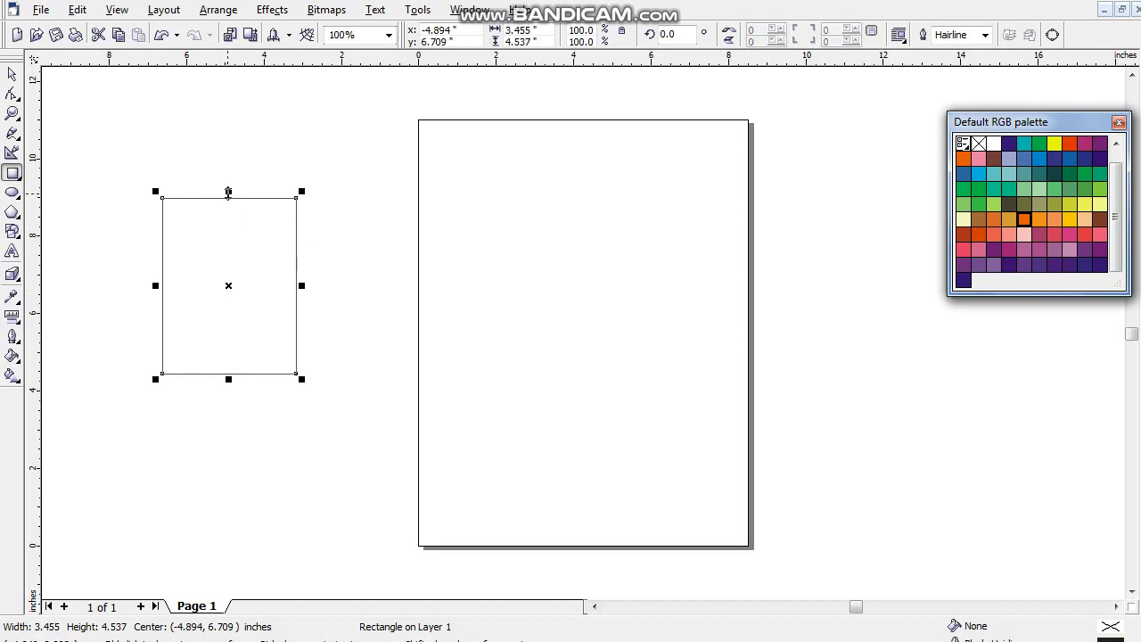
drag(229, 191, 229, 180)
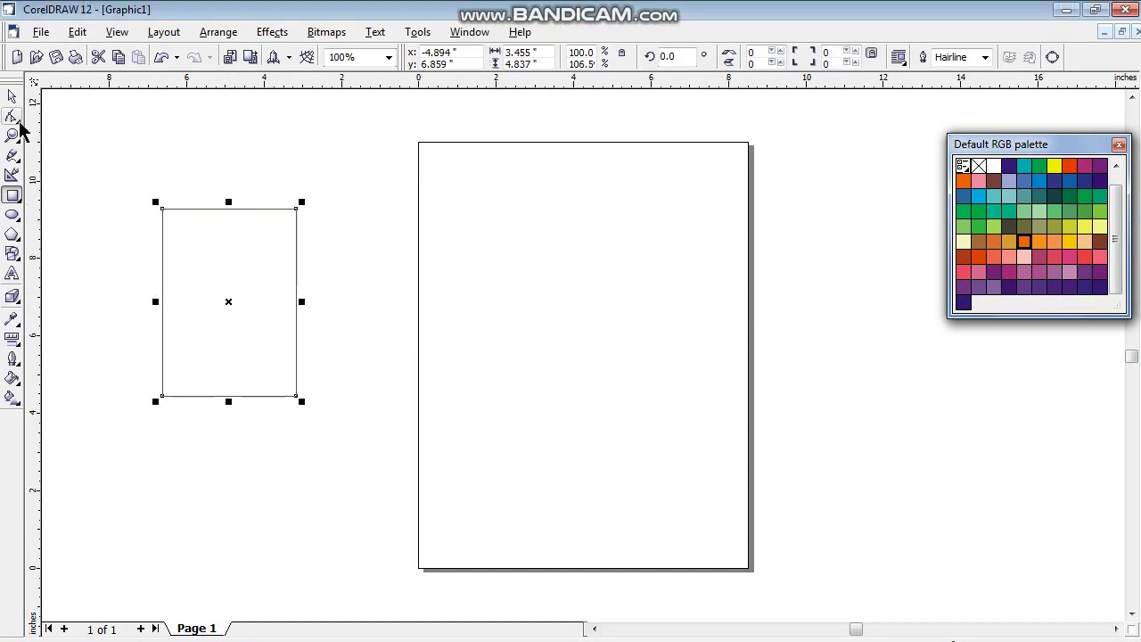
With the Shape tool, convert the rectangle to curves and its right edge to a curve segment
click(19, 125)
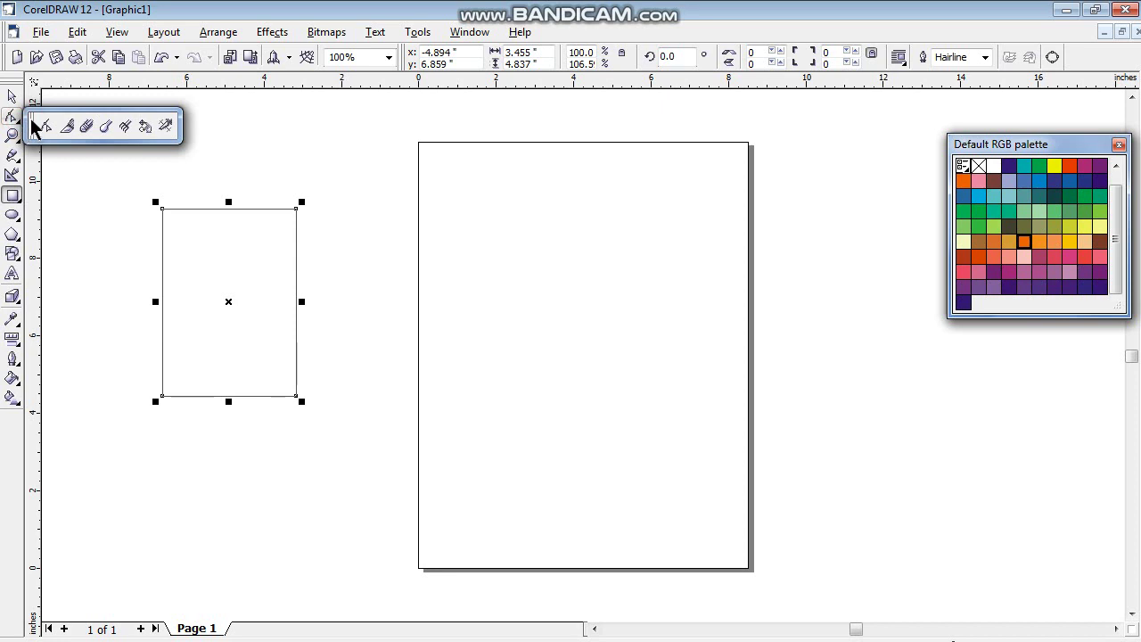
click(43, 127)
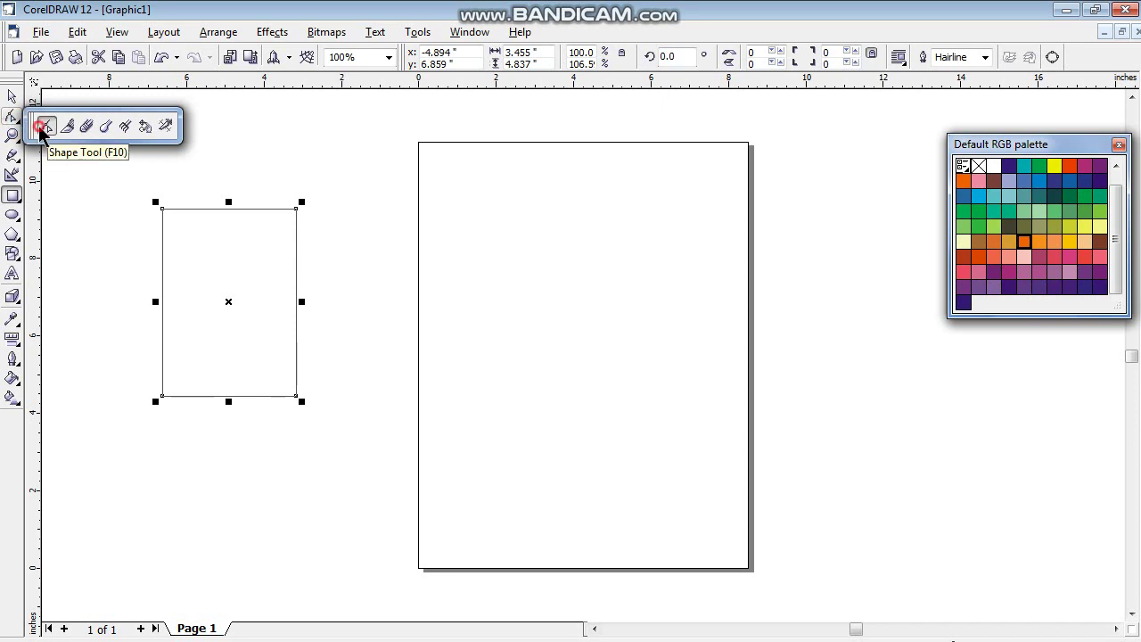
click(298, 289)
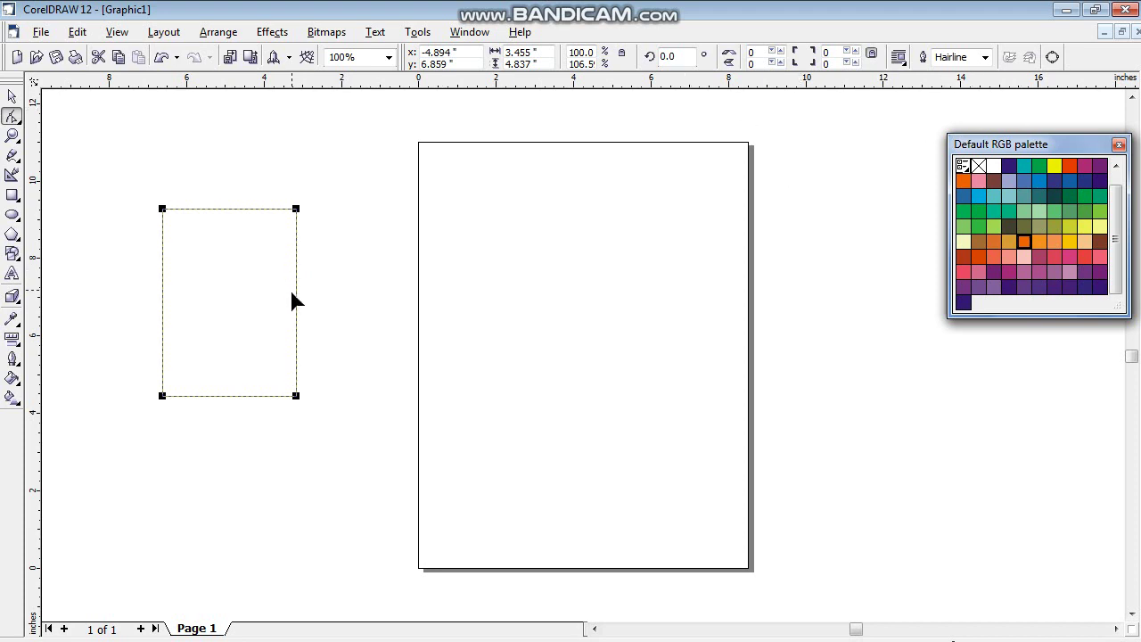
click(1051, 57)
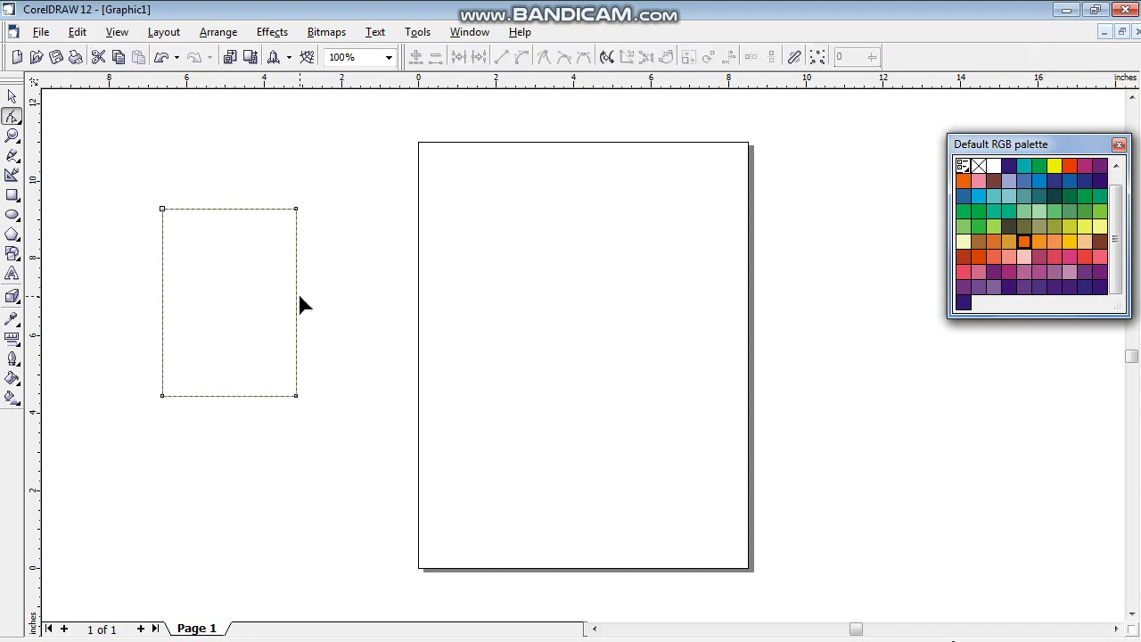
click(296, 282)
click(523, 58)
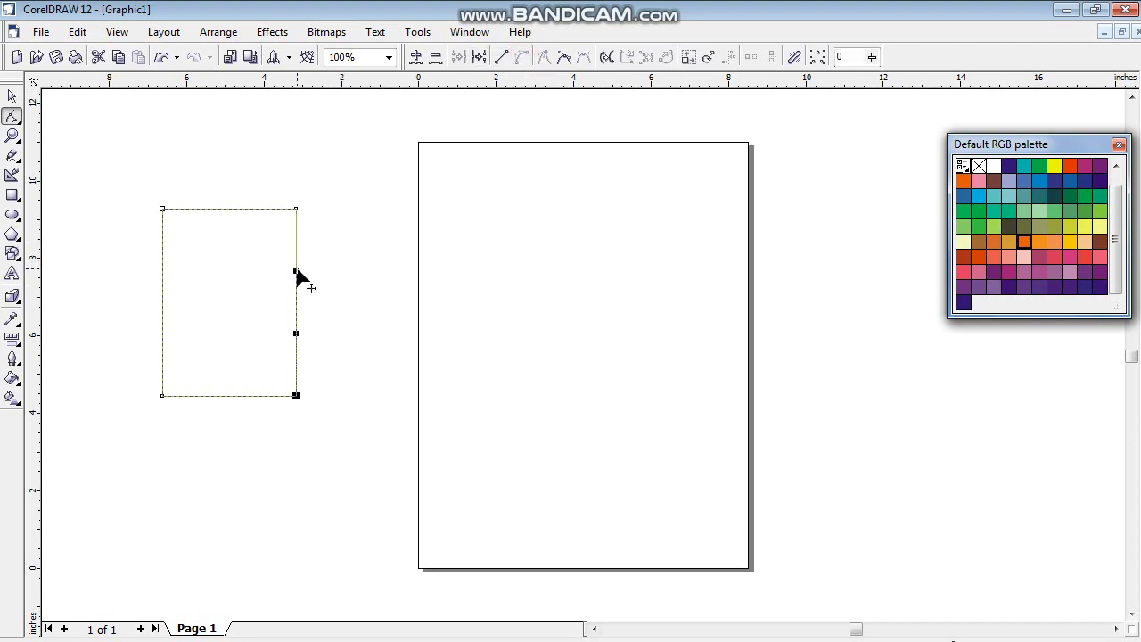
Bend the right edge inward and adjust both control handles into a smooth, even arc
drag(297, 272, 197, 286)
click(296, 335)
drag(297, 335, 264, 335)
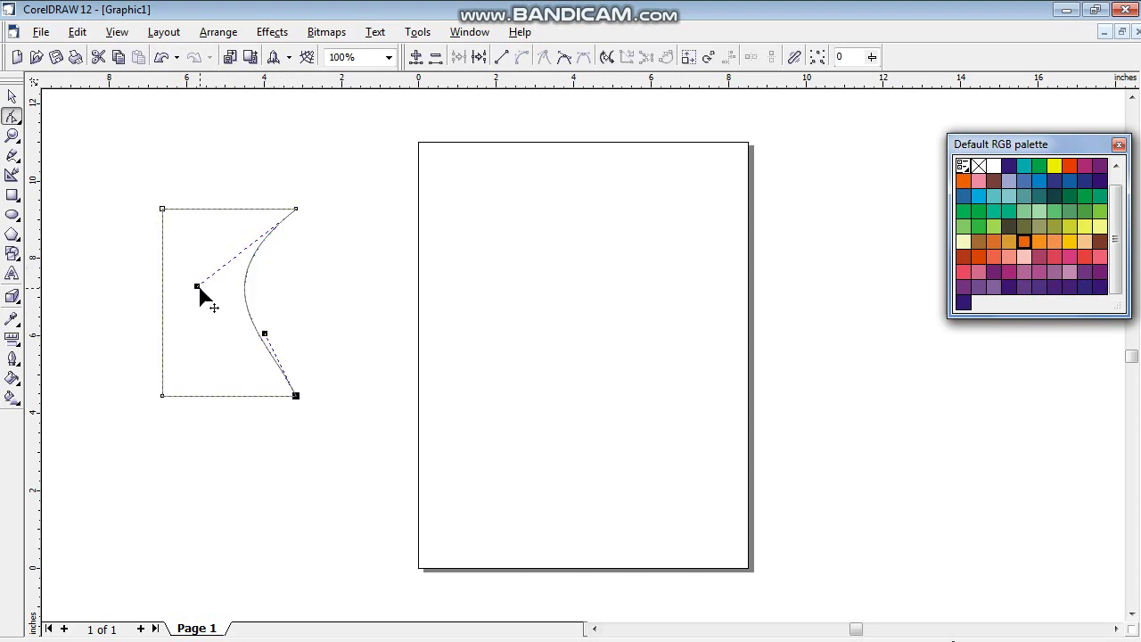
drag(197, 286, 176, 285)
drag(265, 335, 255, 336)
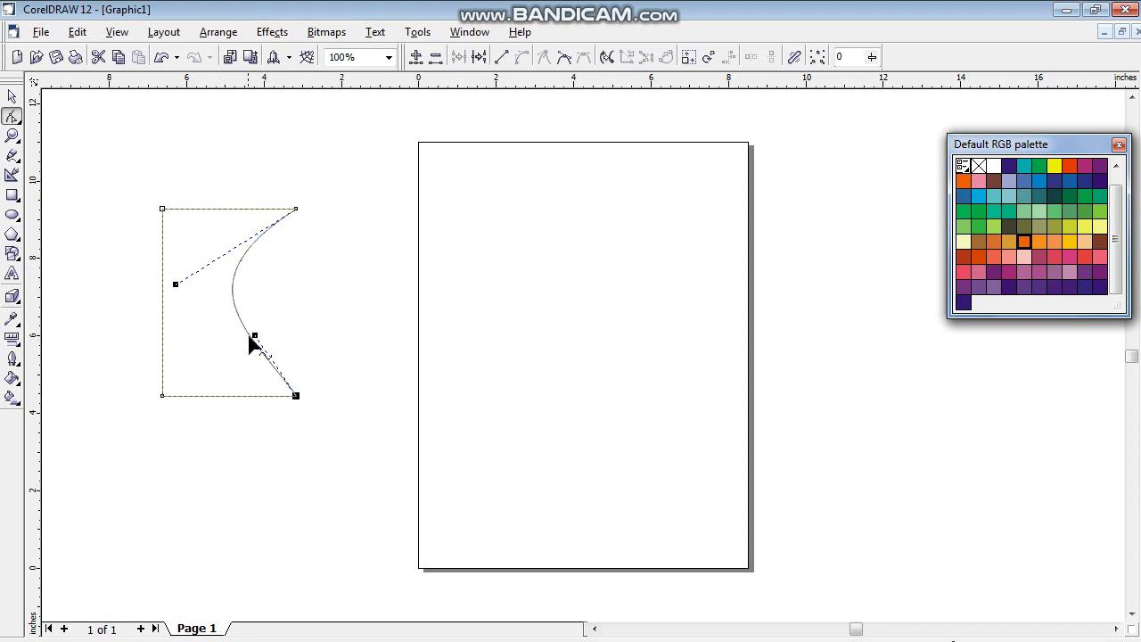
drag(255, 335, 223, 332)
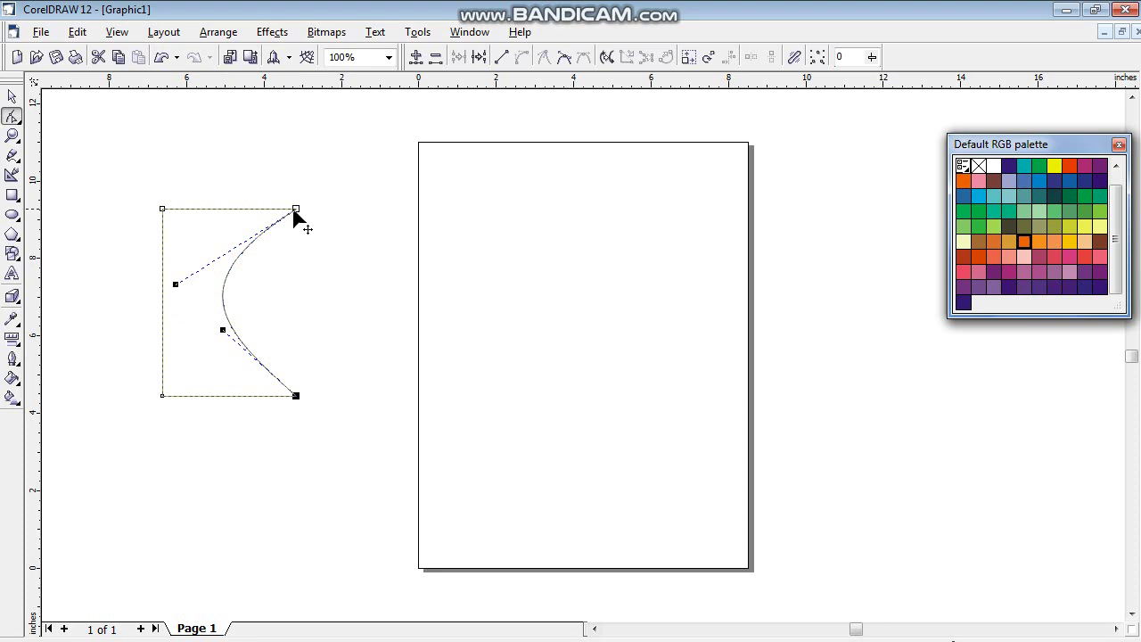
Drag a copy of the curved shape to the right and rotate it to face the original
key(space)
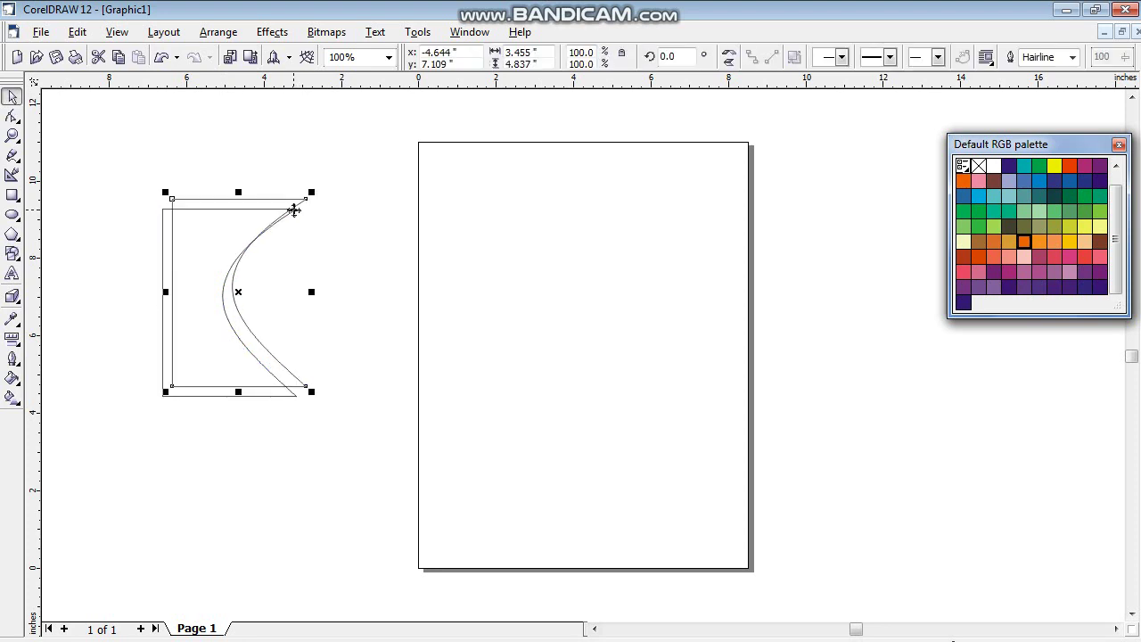
drag(212, 259, 336, 259)
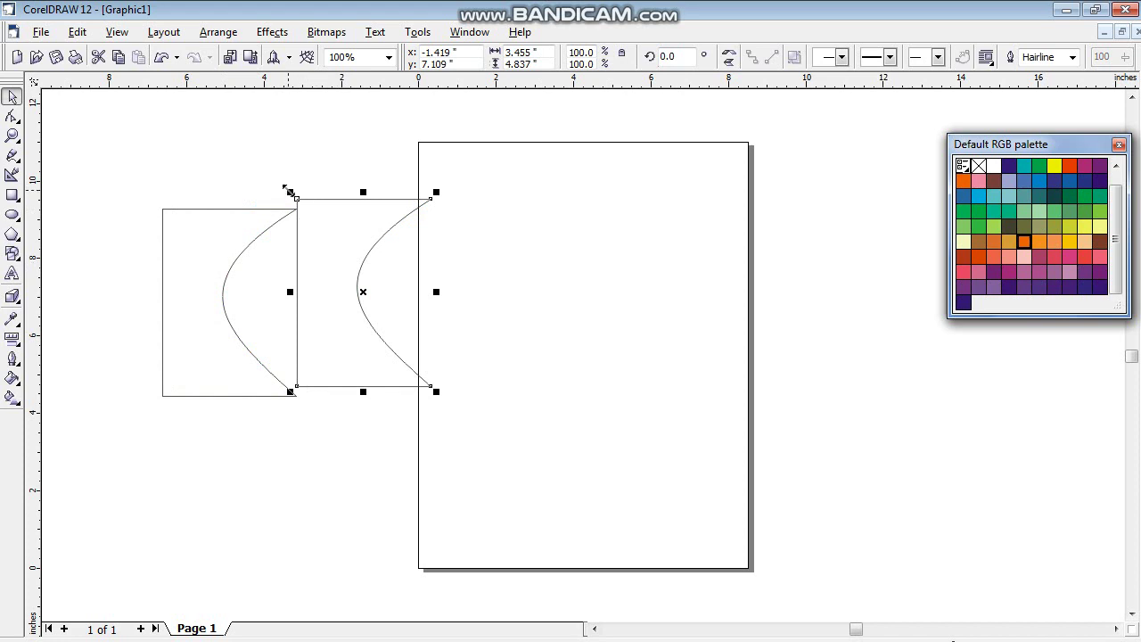
click(364, 293)
click(289, 189)
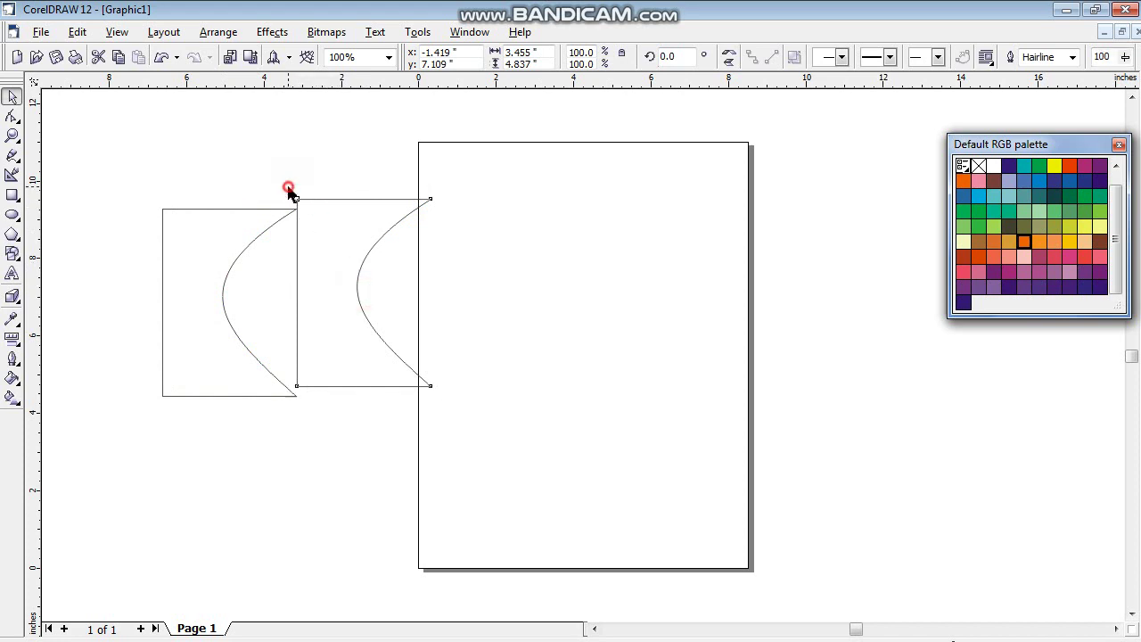
click(360, 305)
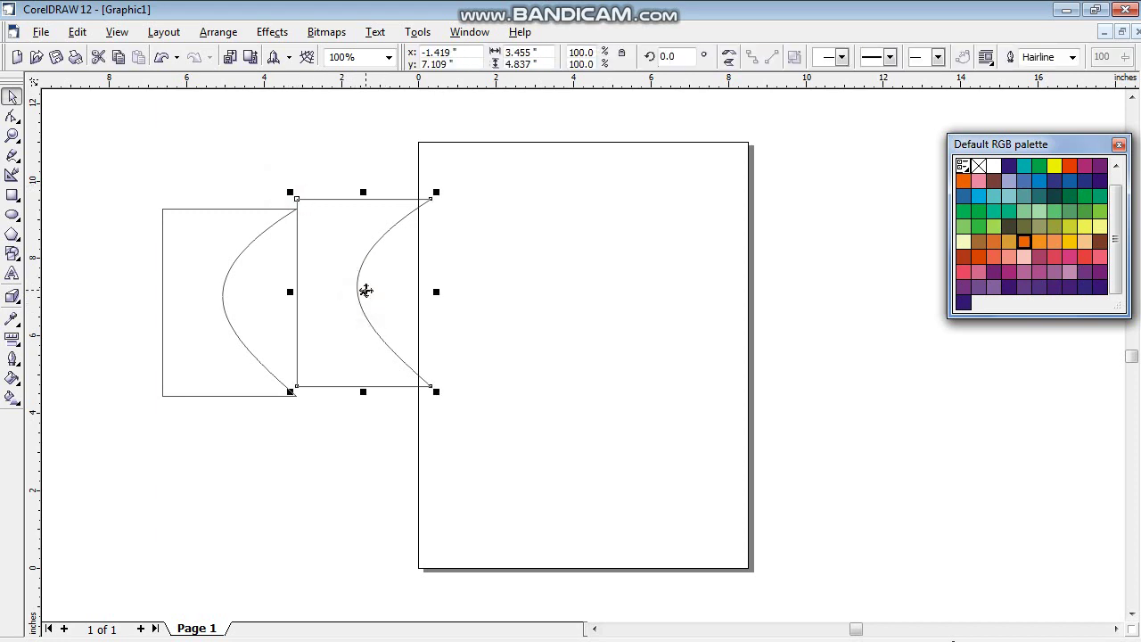
click(369, 290)
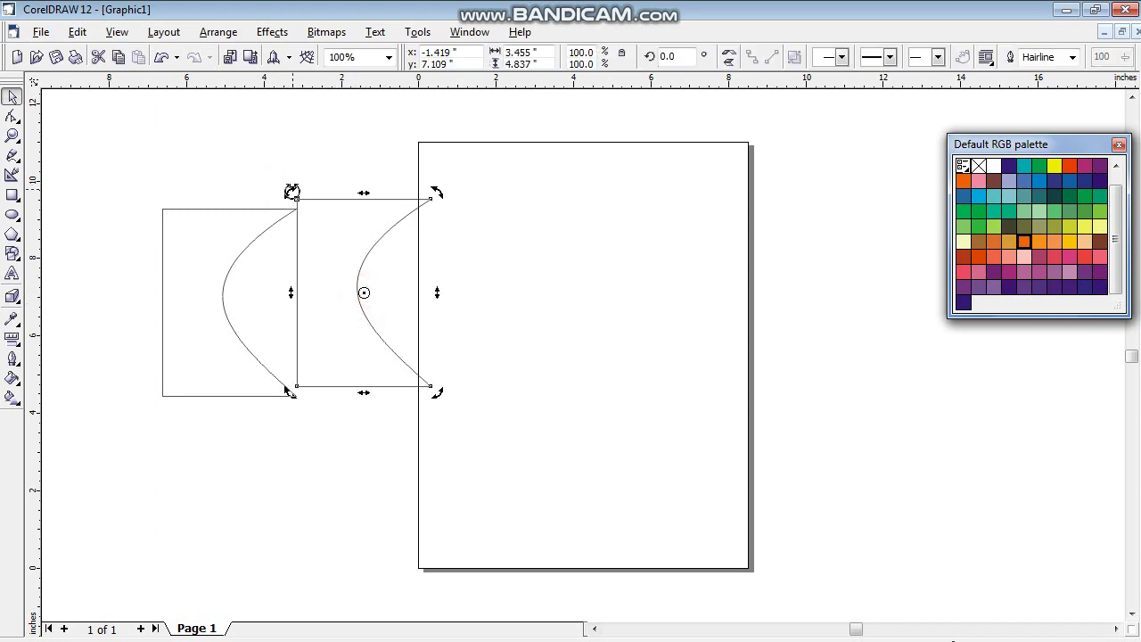
mouse_move(293, 191)
mouse_down()
mouse_move(429, 308)
mouse_move(395, 326)
mouse_up()
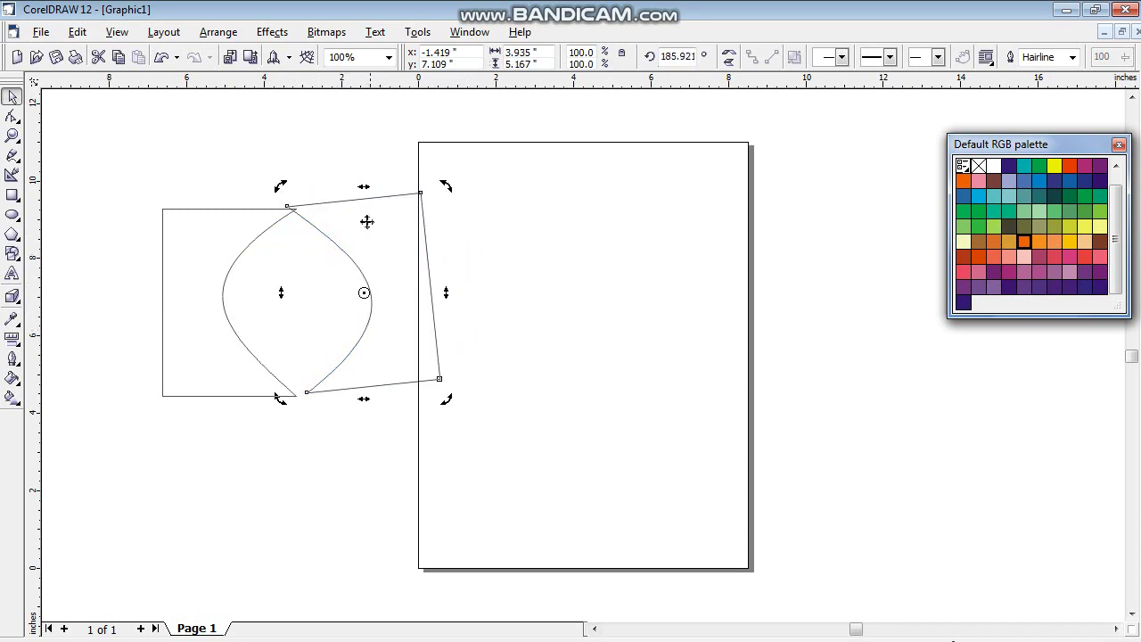
Straighten the copy to about 180.5° and line its tips up with the original's corners
click(276, 181)
click(360, 259)
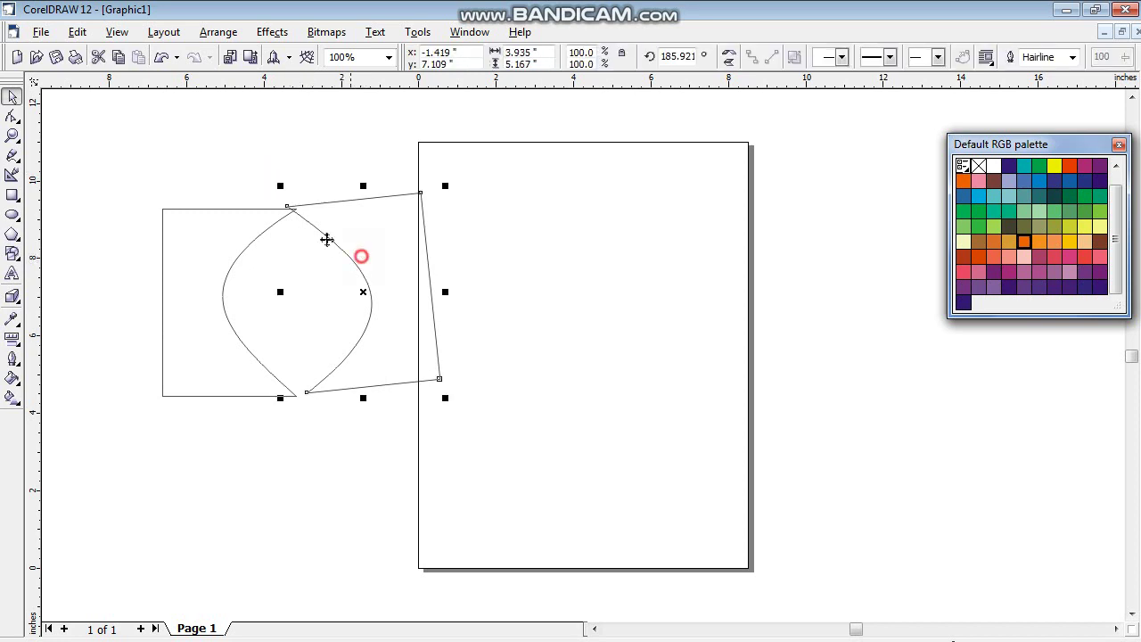
click(364, 290)
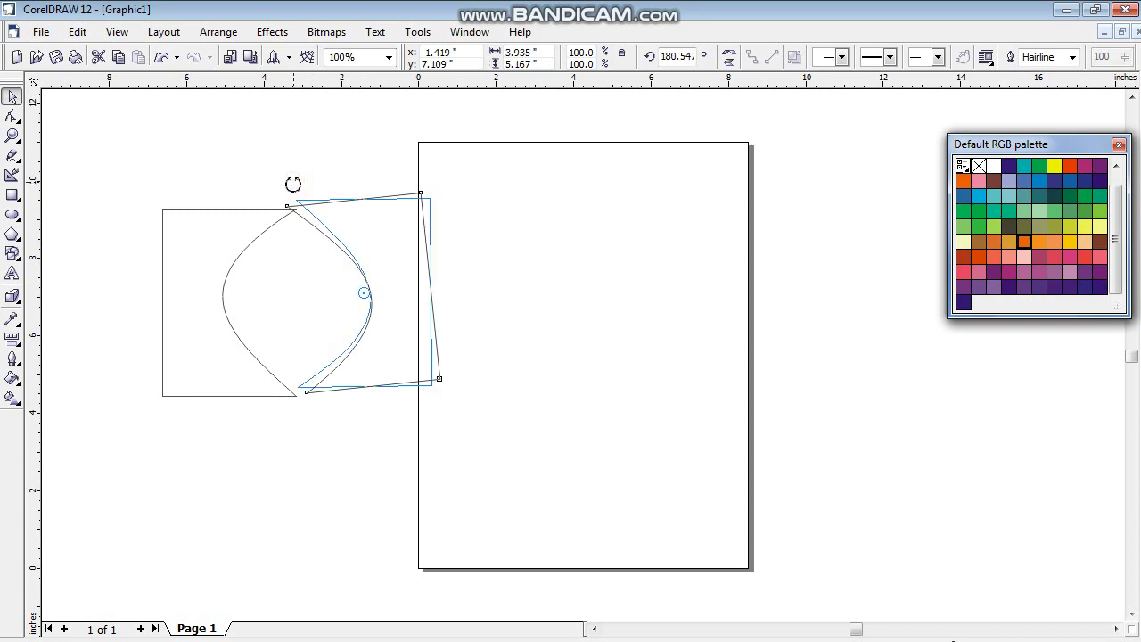
drag(285, 187, 291, 182)
click(369, 288)
drag(367, 290, 371, 302)
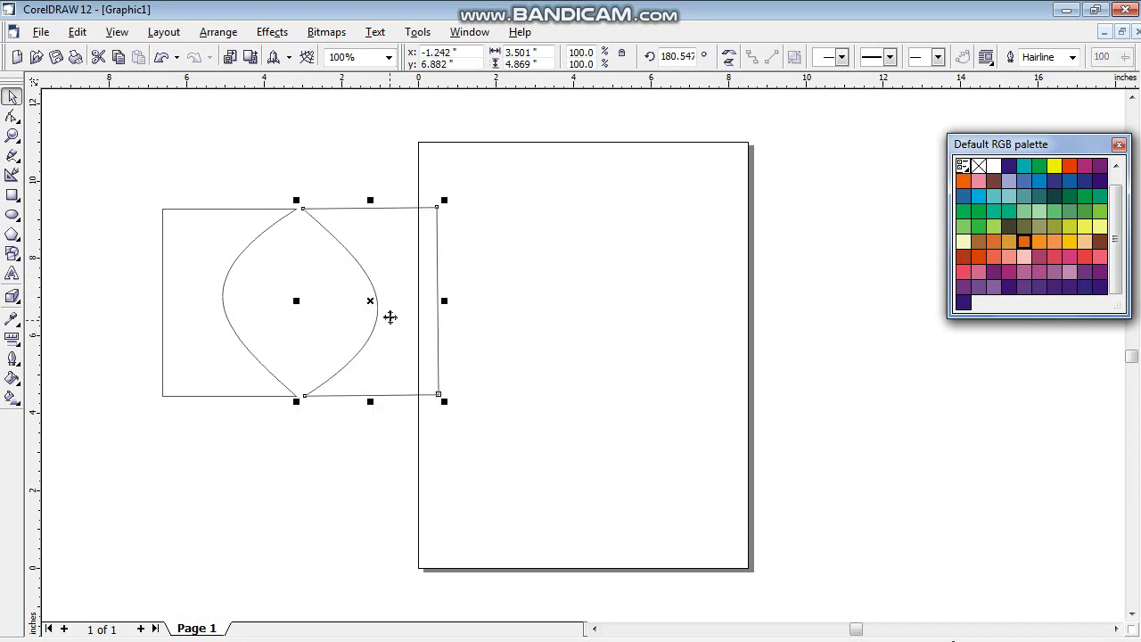
Zoom in on the top joint, then move the right half slightly left to close the gap
click(13, 136)
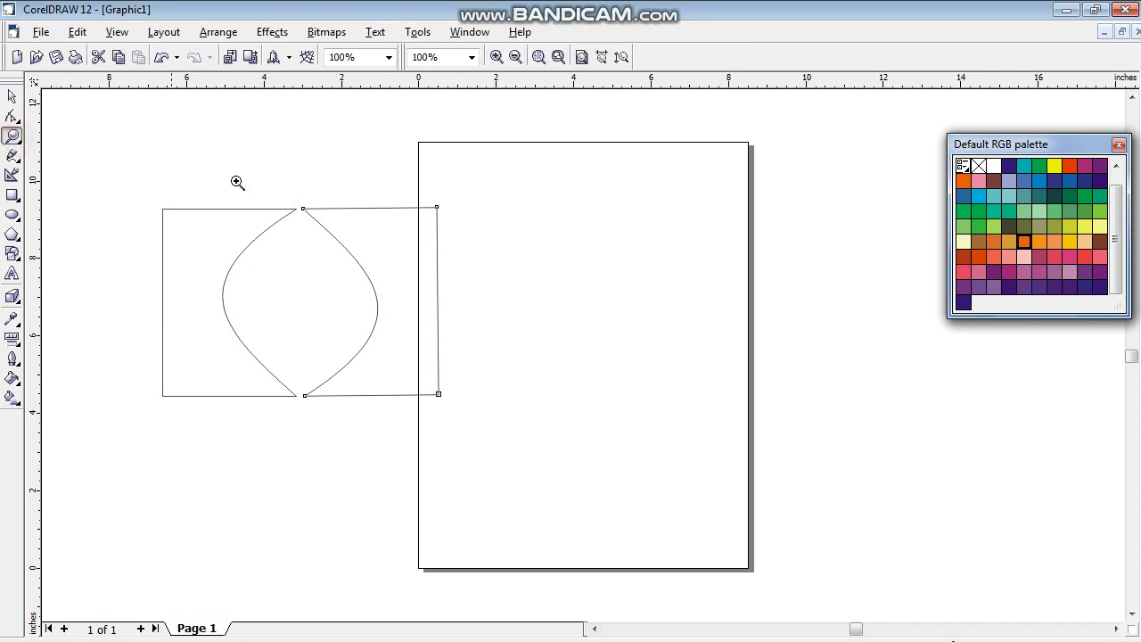
drag(247, 181, 369, 252)
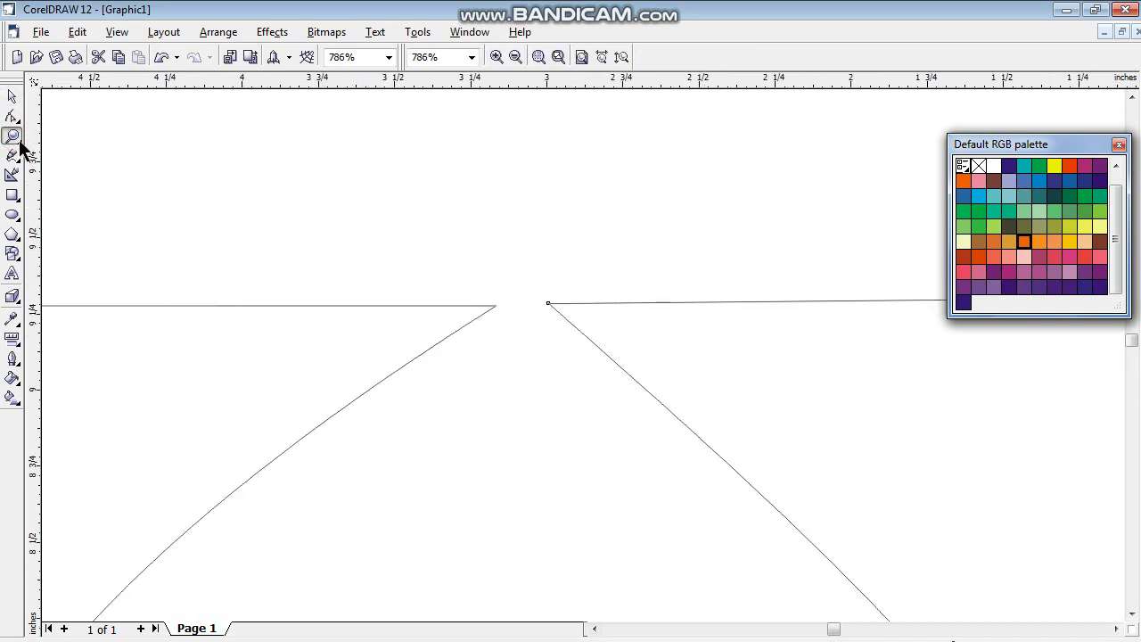
click(583, 57)
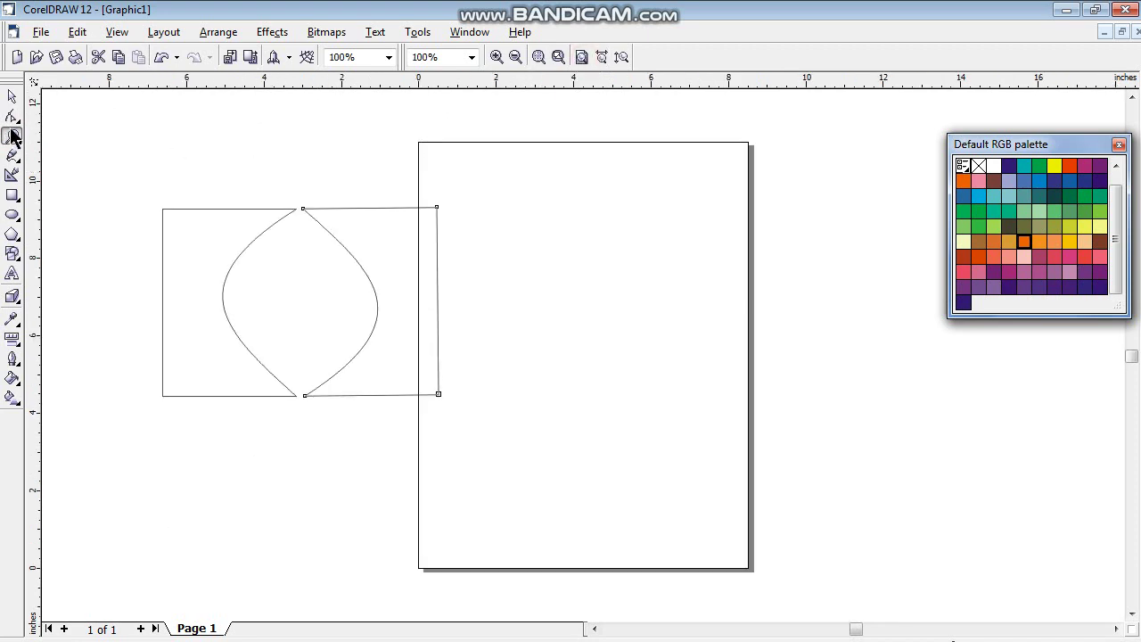
mouse_move(125, 210)
mouse_down()
mouse_move(524, 296)
mouse_move(553, 406)
mouse_up()
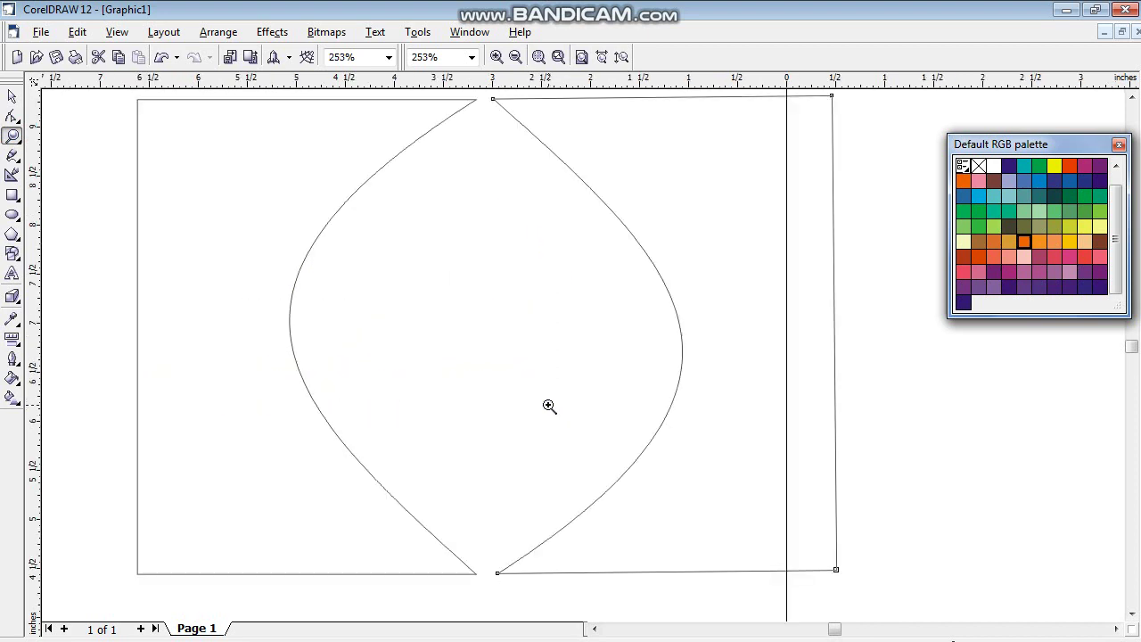
click(13, 96)
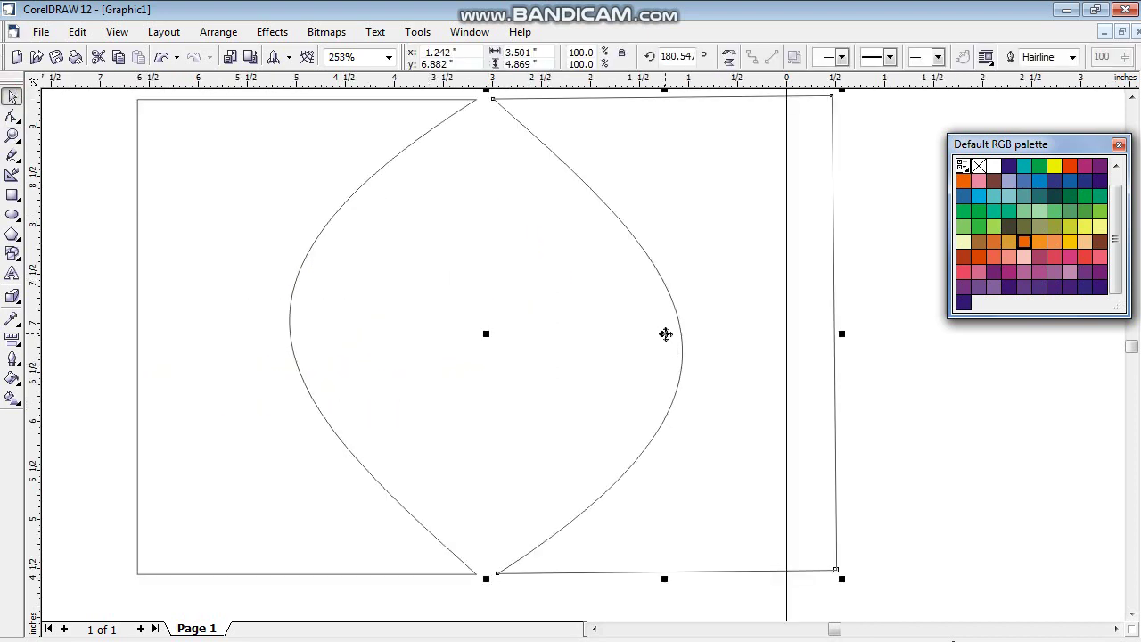
drag(666, 336, 649, 337)
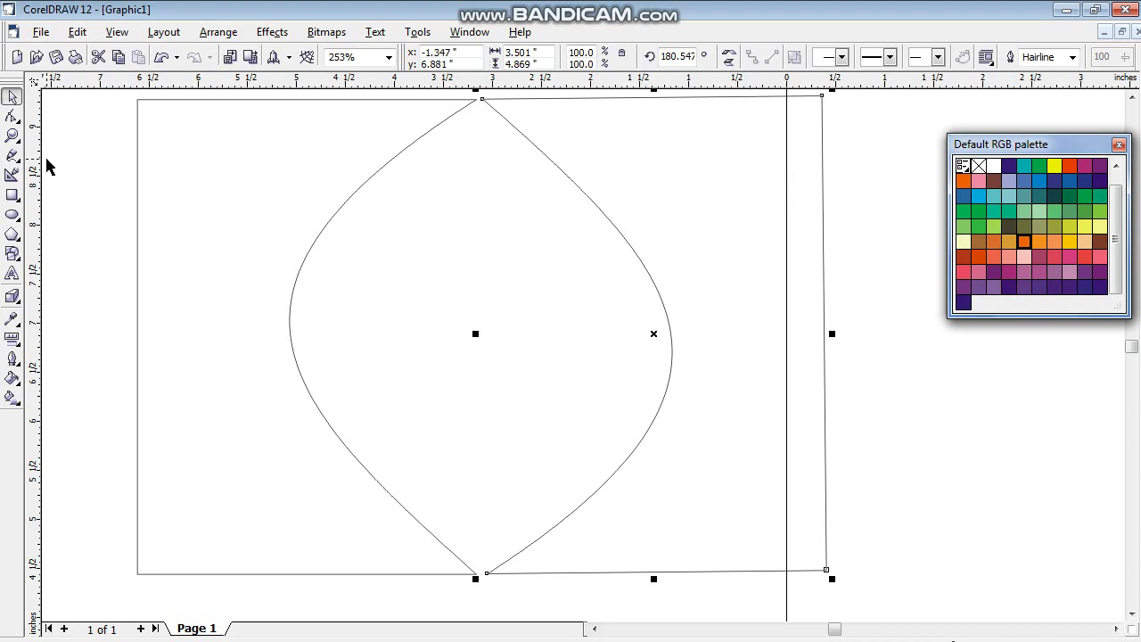
Make new artistic text default to Arial Black 72 pt and start a text line inside the lens
click(12, 273)
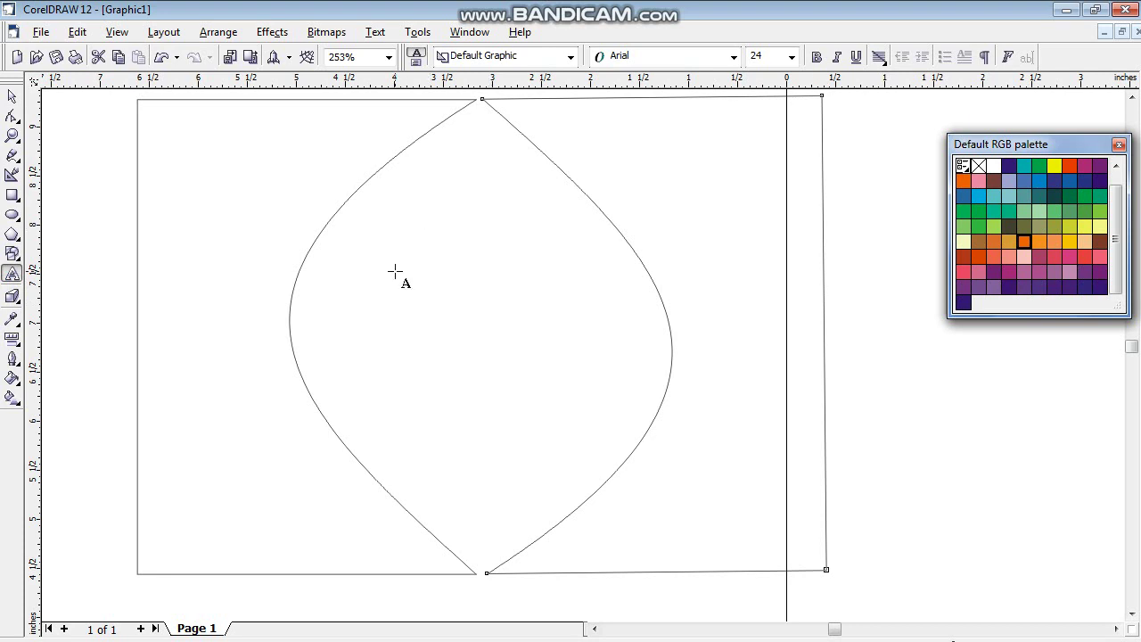
click(790, 56)
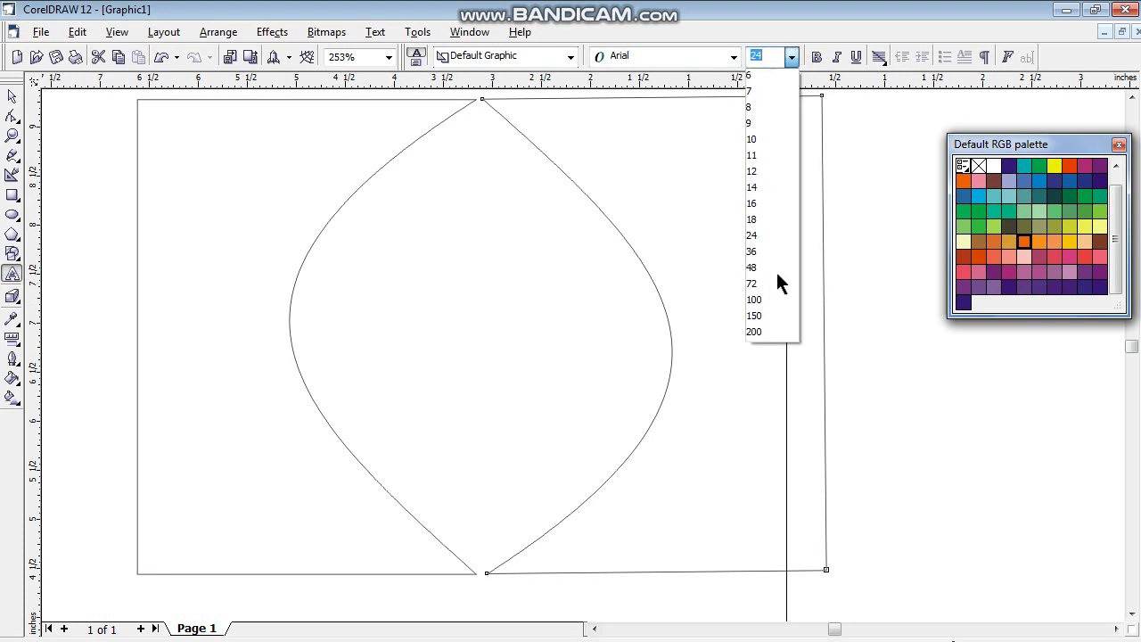
click(767, 285)
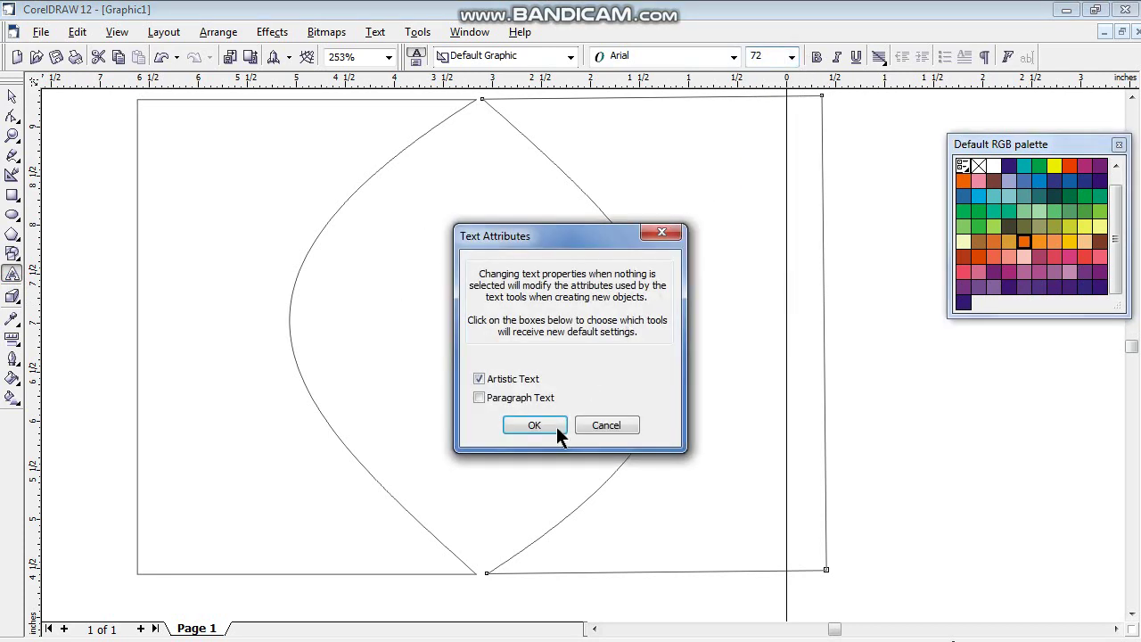
click(554, 426)
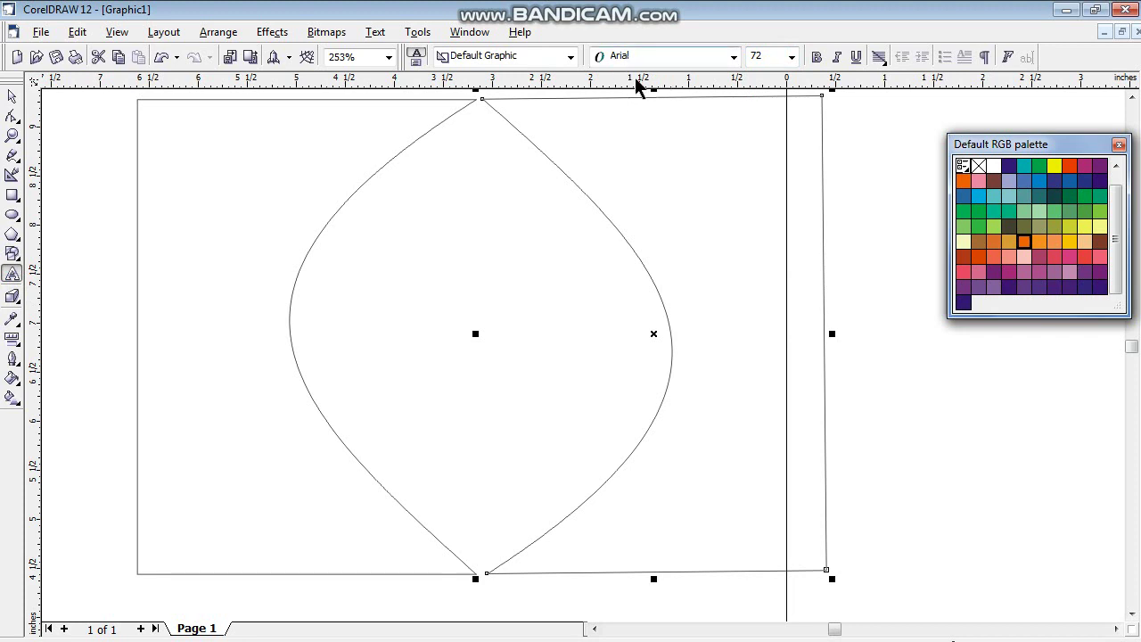
click(733, 56)
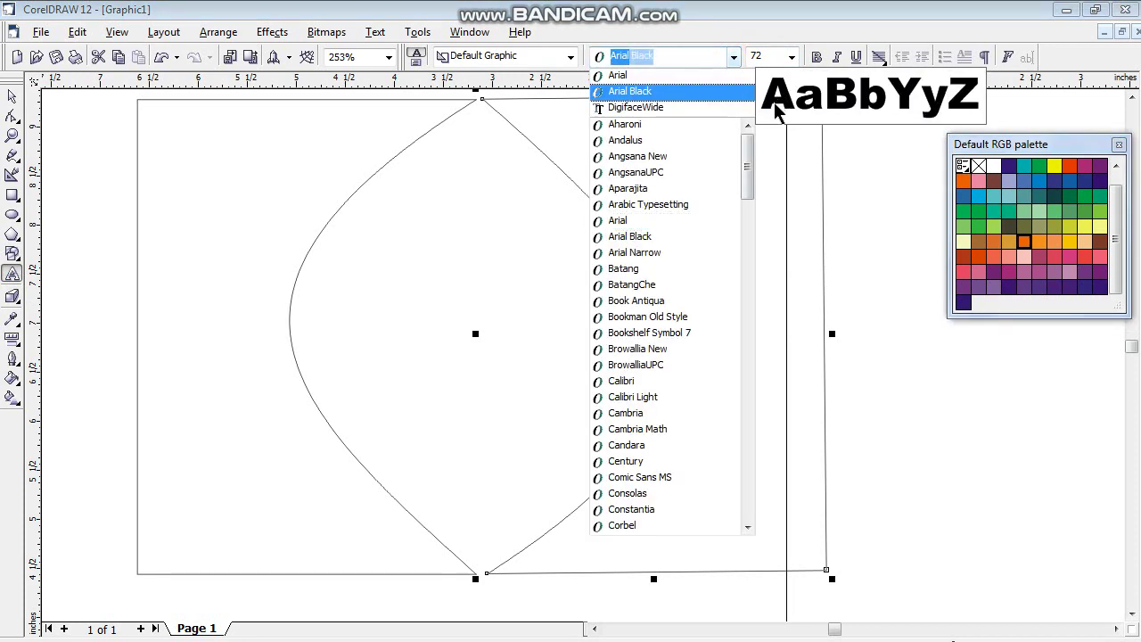
click(713, 92)
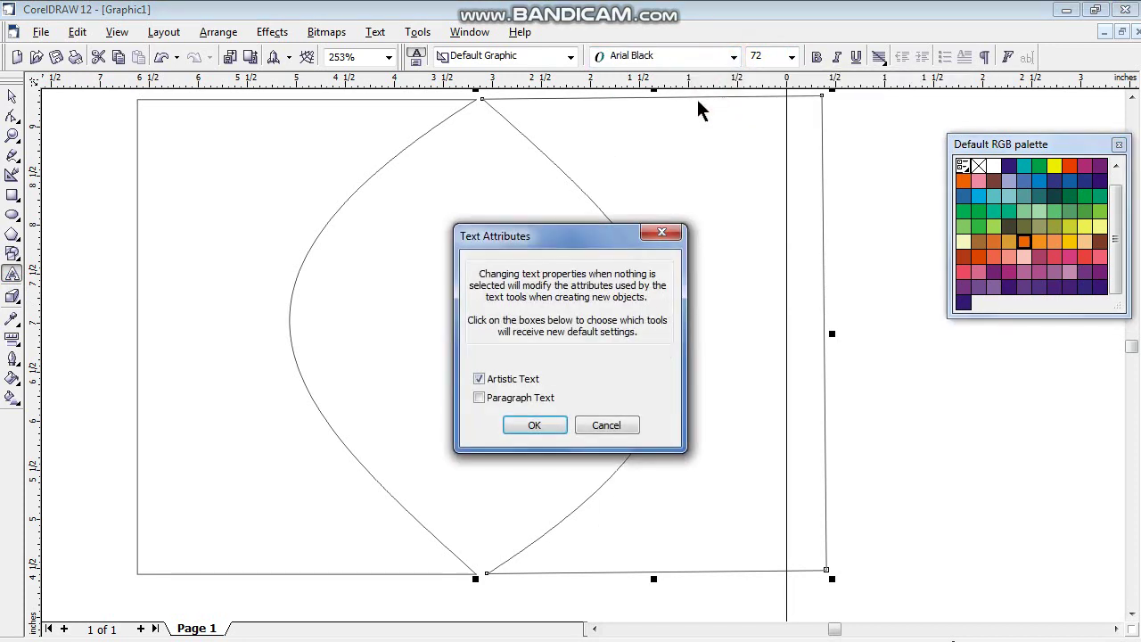
click(533, 426)
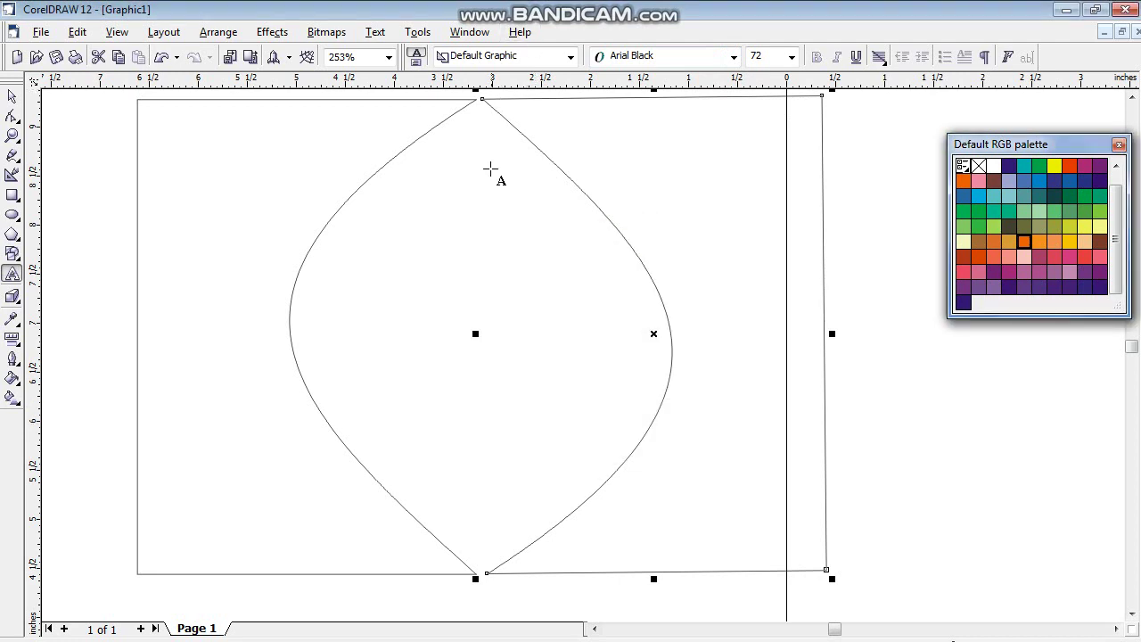
click(376, 315)
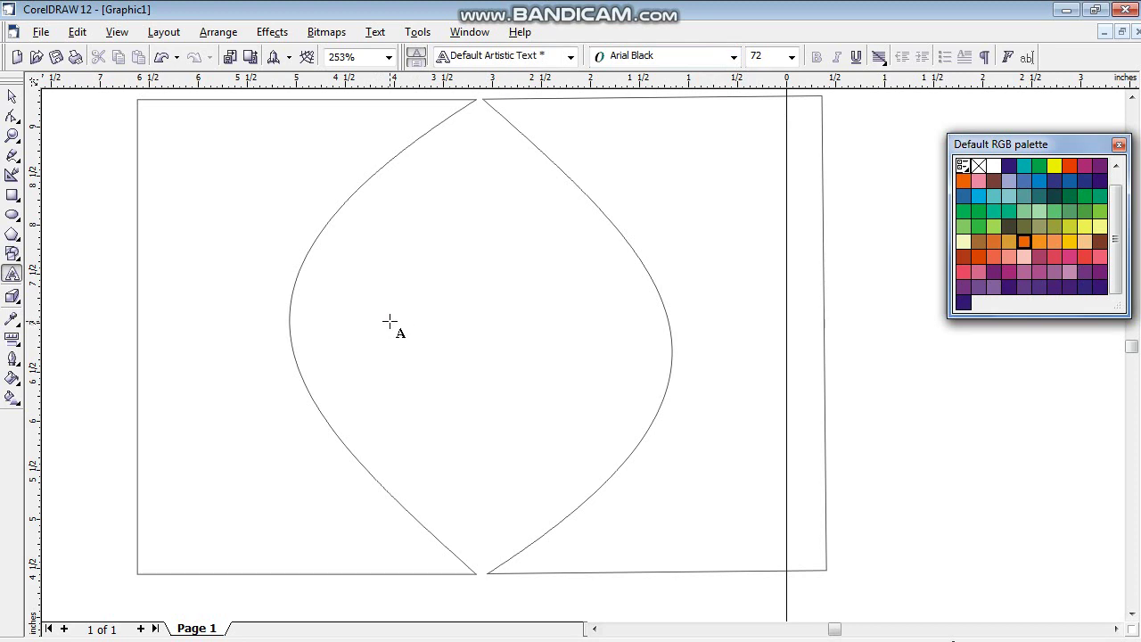
Type 'HP', enlarge it to about 135 pt and centre it inside the lens
text(H)
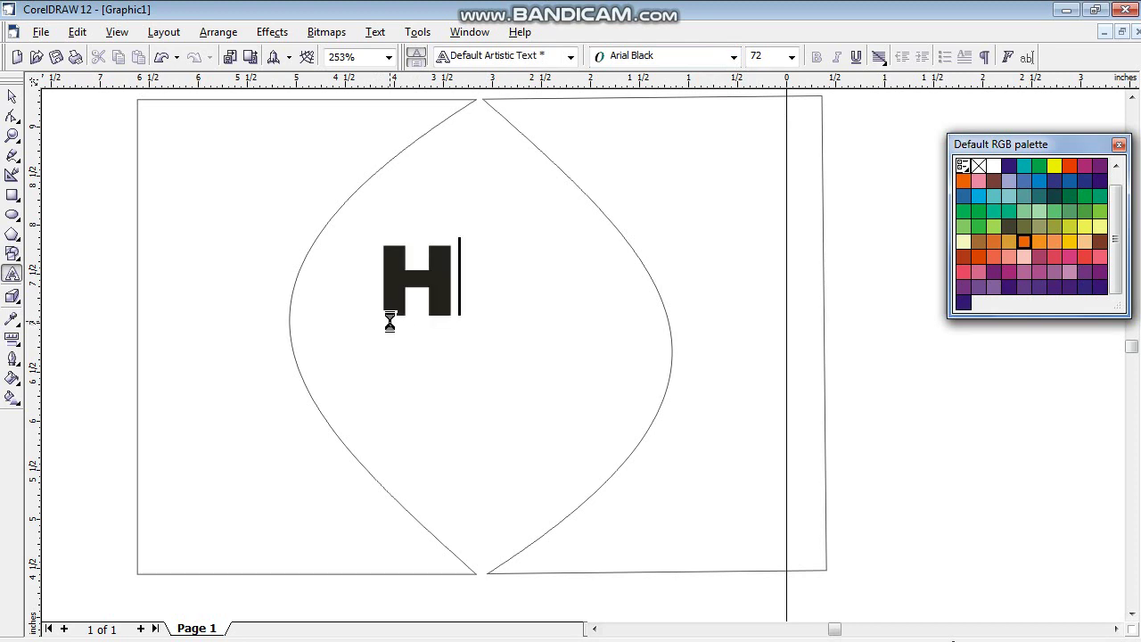
text(P)
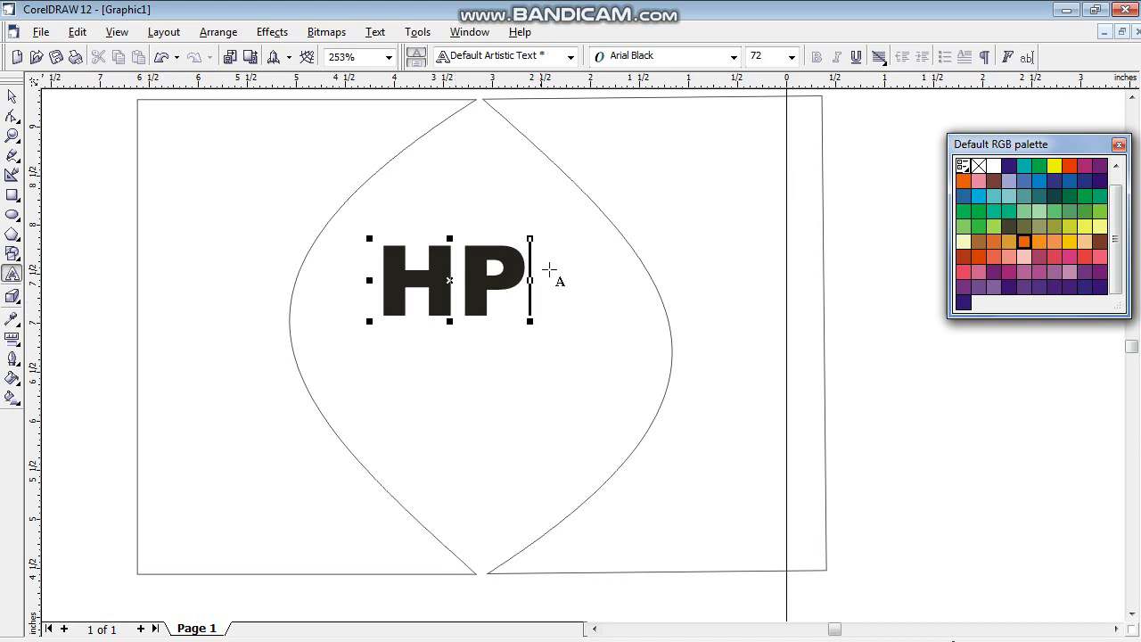
drag(532, 237, 571, 218)
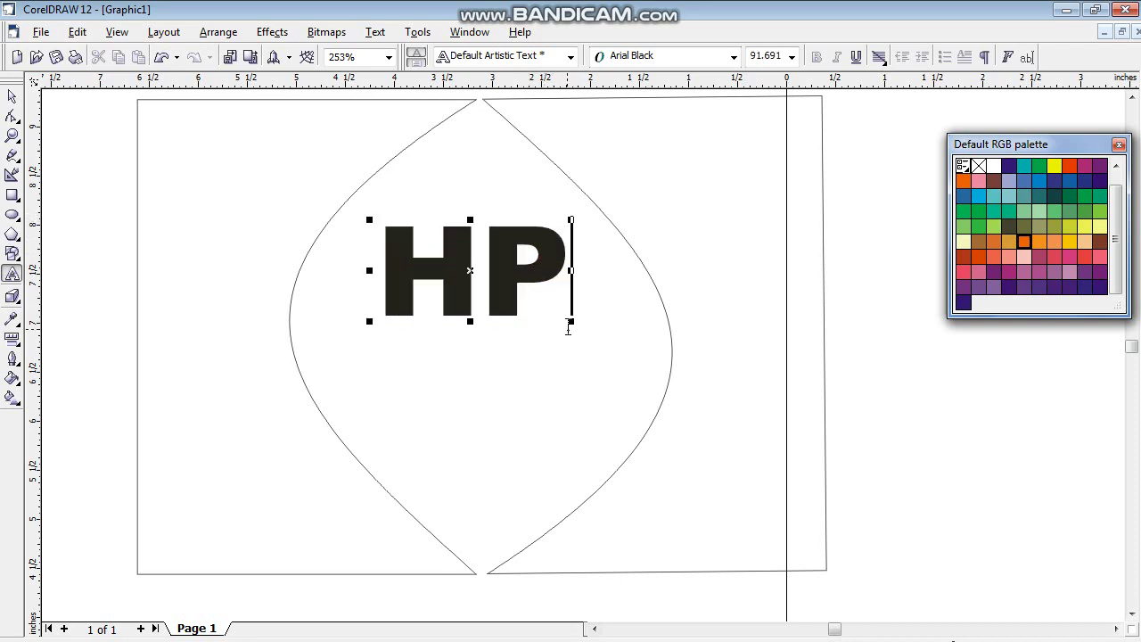
drag(572, 323, 601, 390)
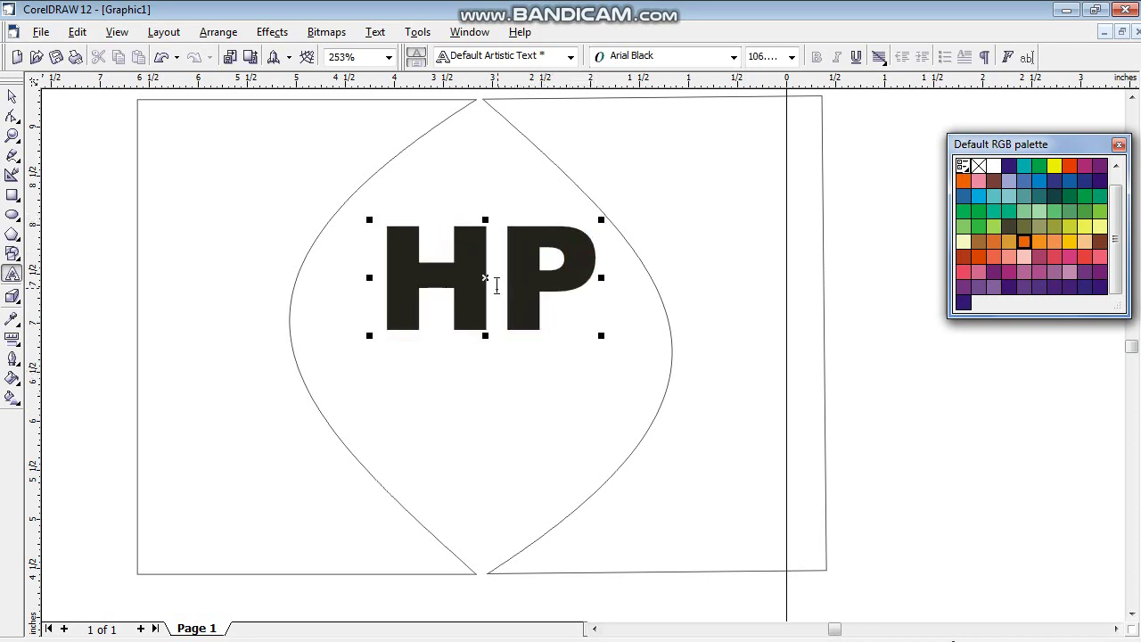
click(471, 268)
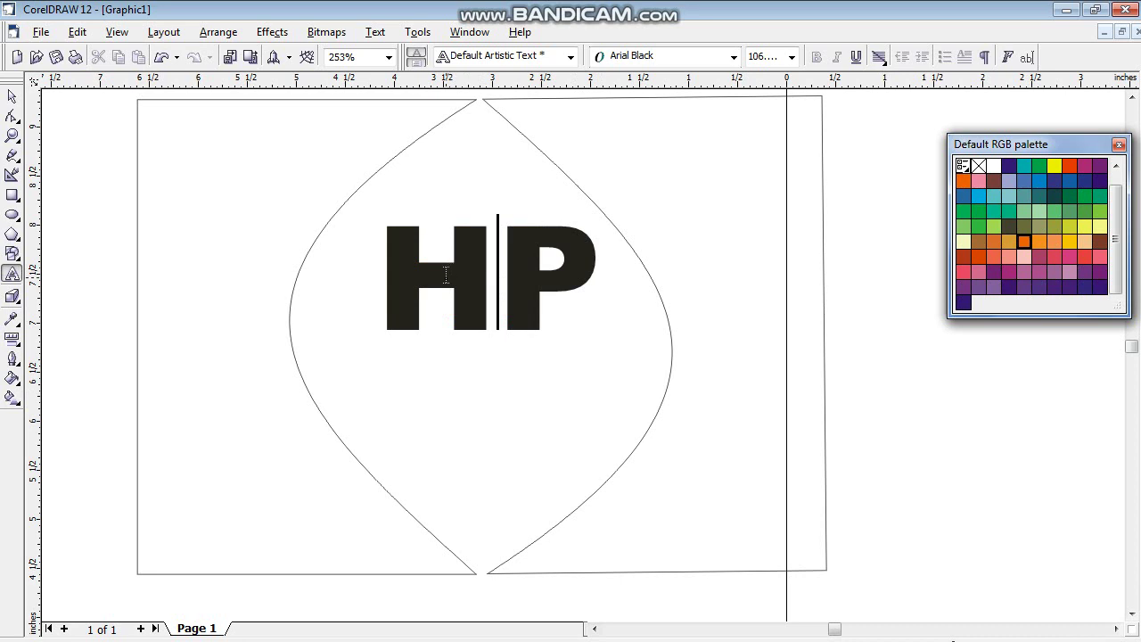
drag(484, 280, 461, 294)
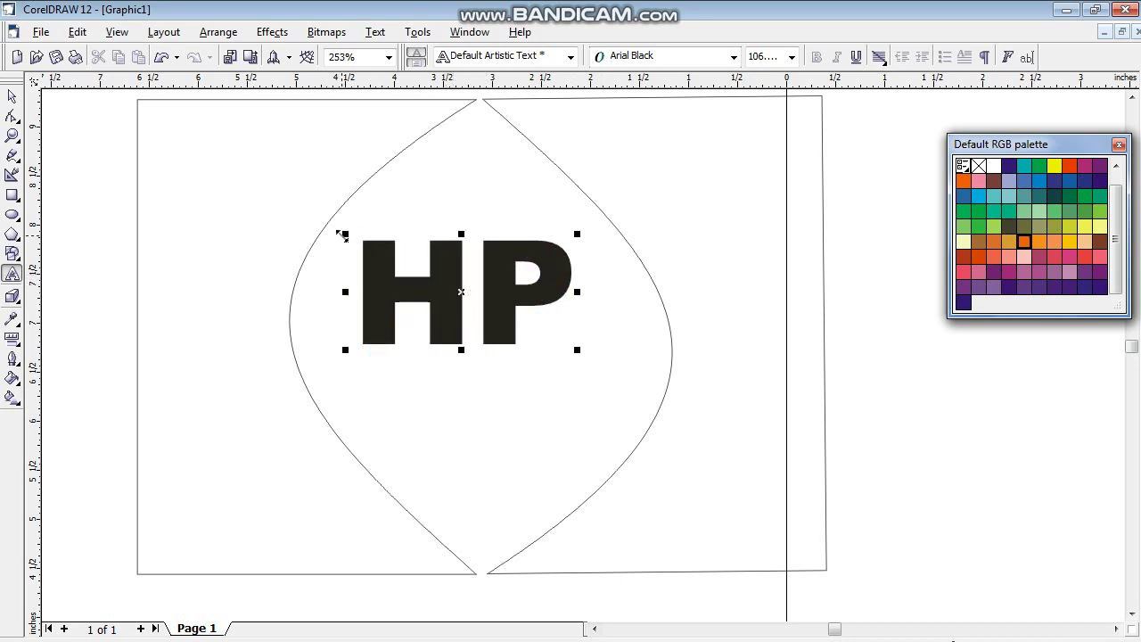
drag(342, 234, 338, 227)
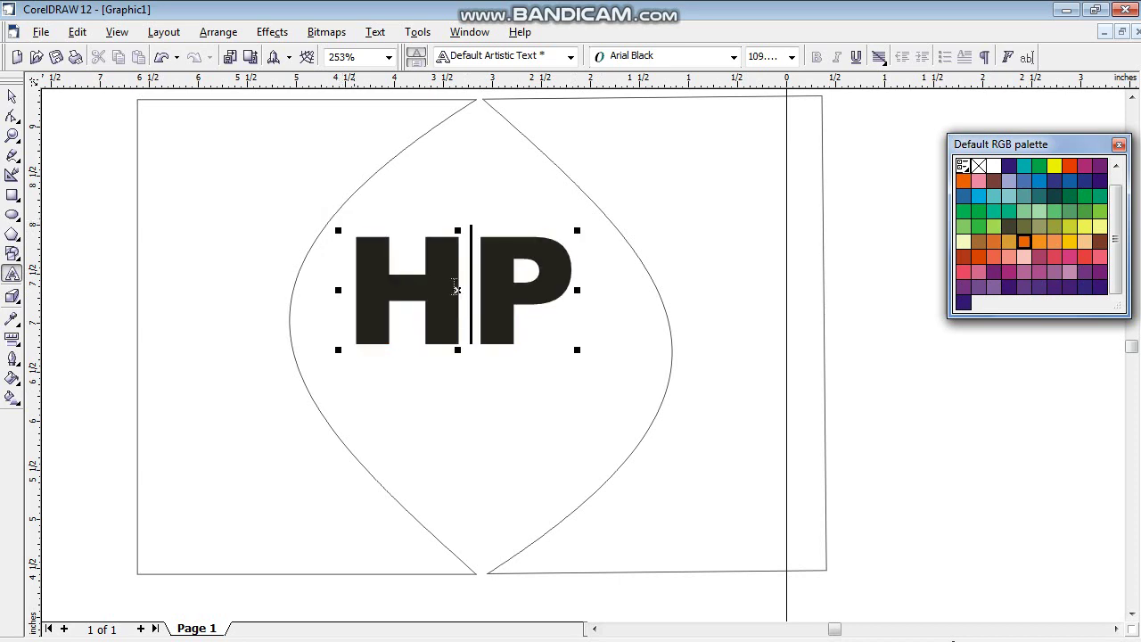
drag(577, 350, 629, 408)
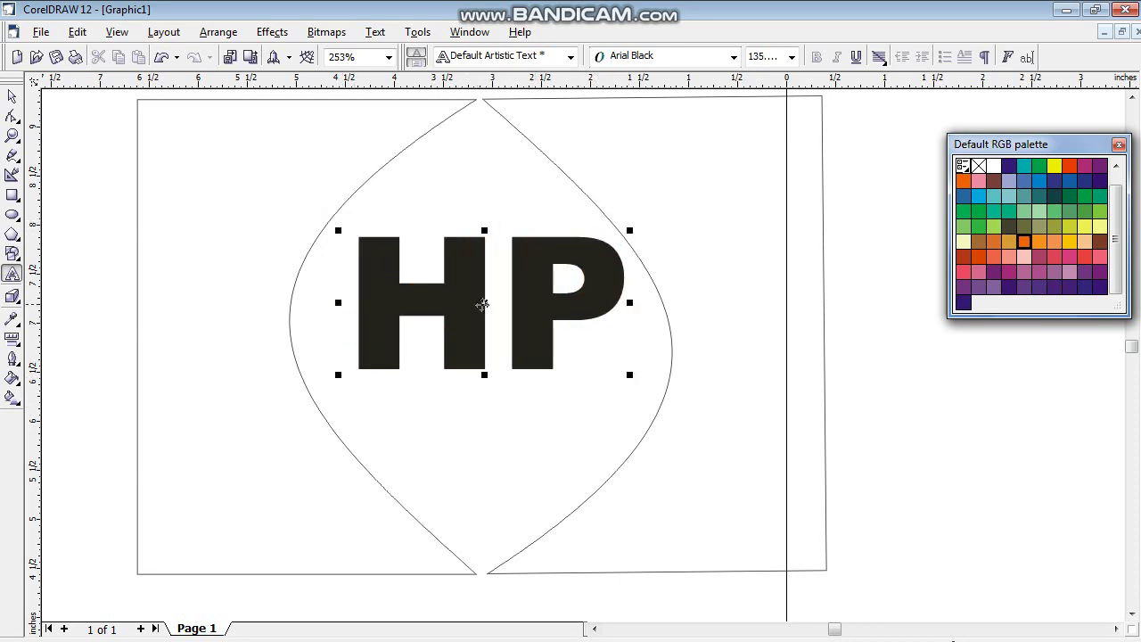
drag(483, 305, 470, 315)
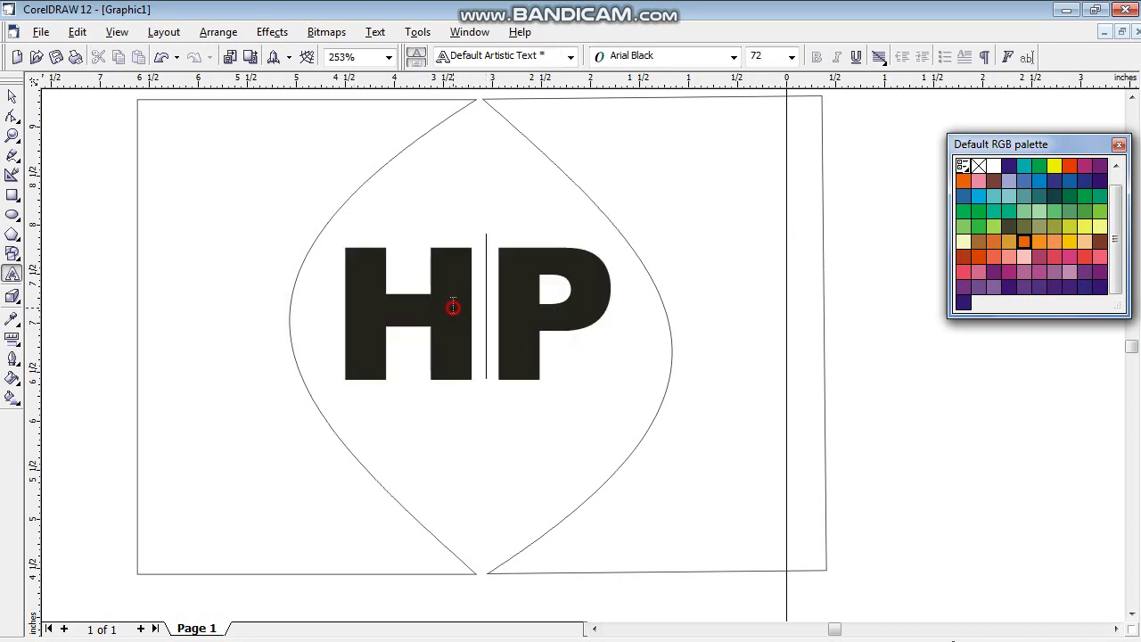
Rotate the HP letters with the Pick tool until they stand upright inside the lens
click(12, 96)
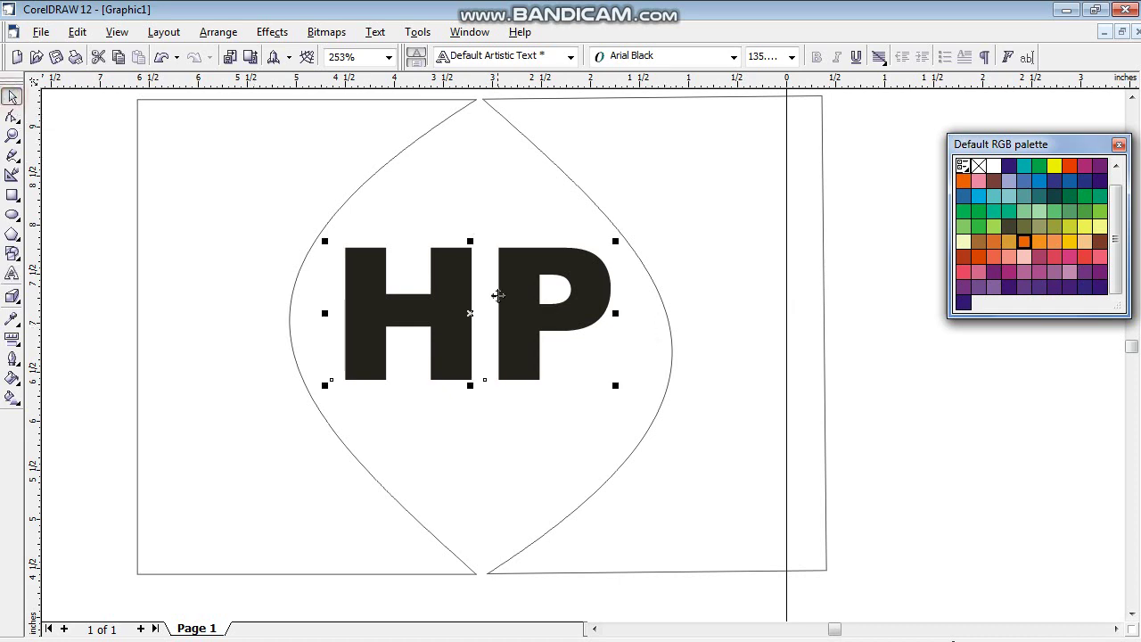
click(475, 317)
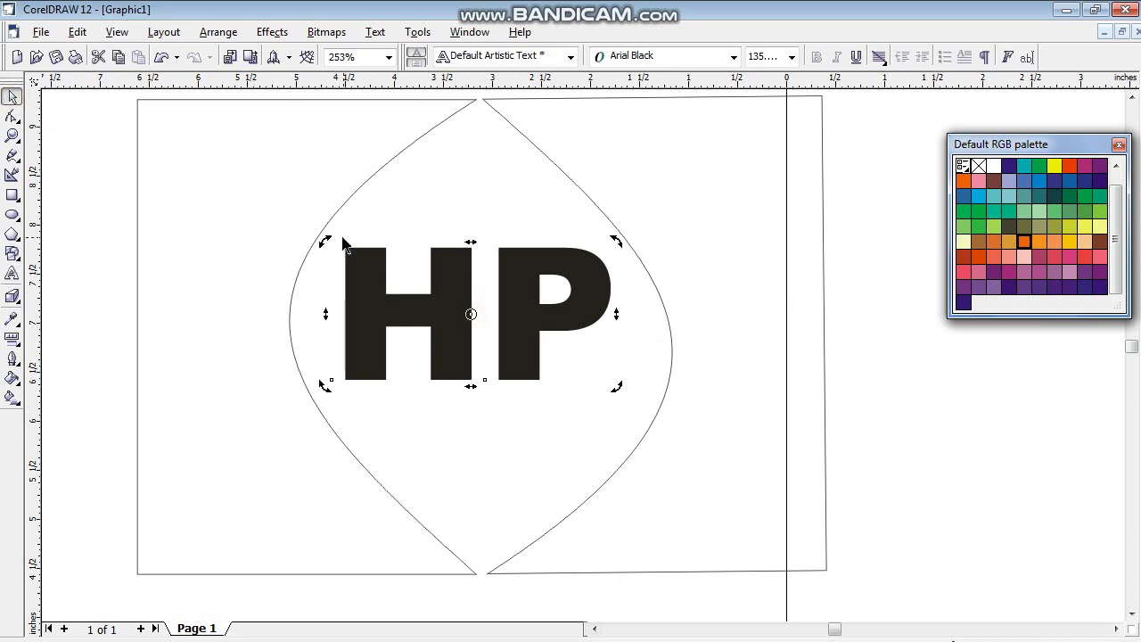
drag(322, 237, 576, 348)
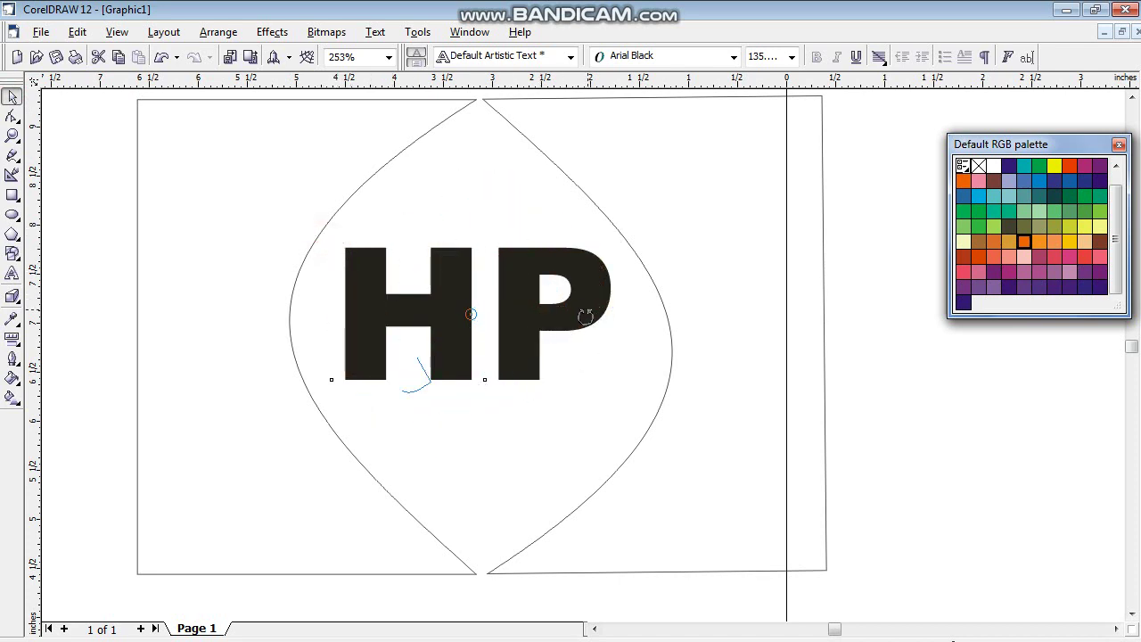
drag(576, 347, 571, 358)
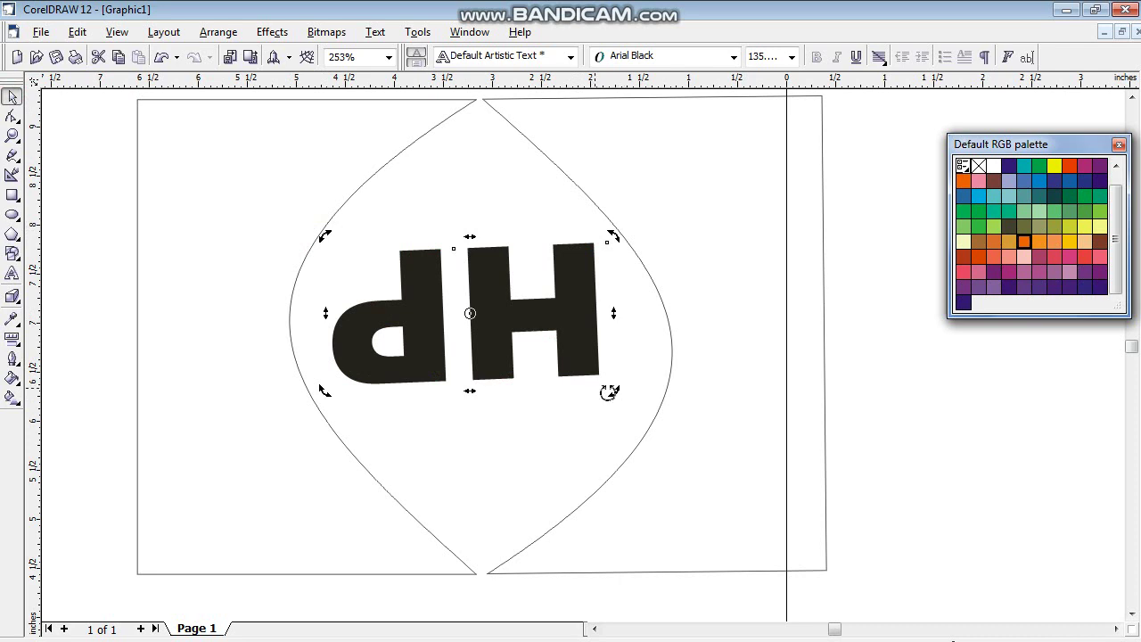
mouse_move(609, 392)
mouse_down()
mouse_move(437, 269)
mouse_move(428, 286)
mouse_up()
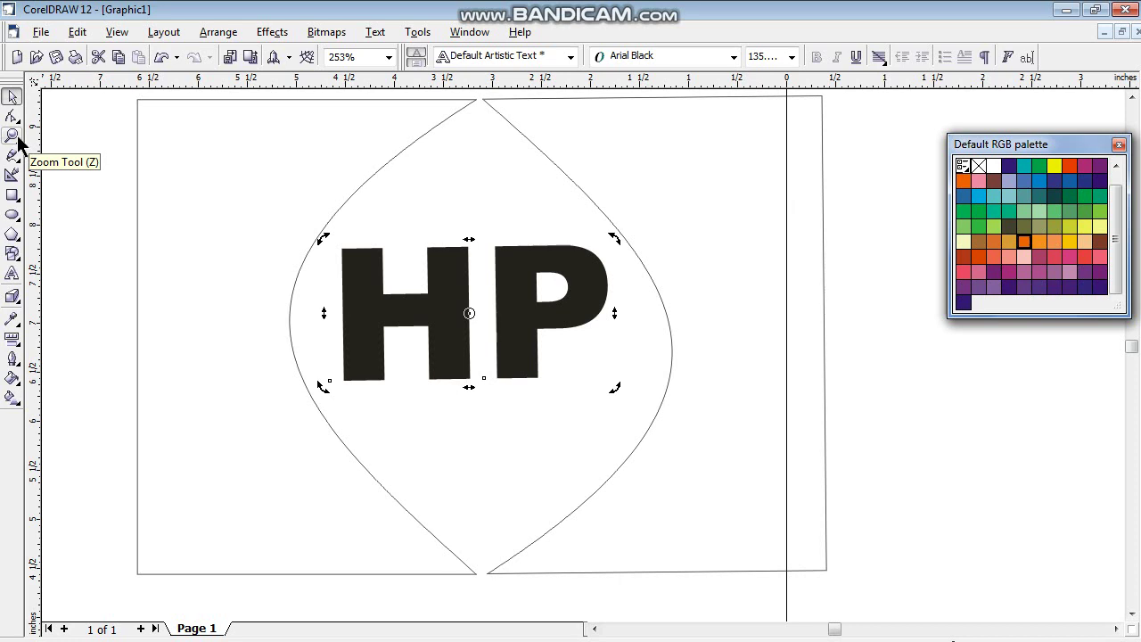
Cancel the close prompt, deselect the HP letters and zoom out to the whole page
double_click(13, 136)
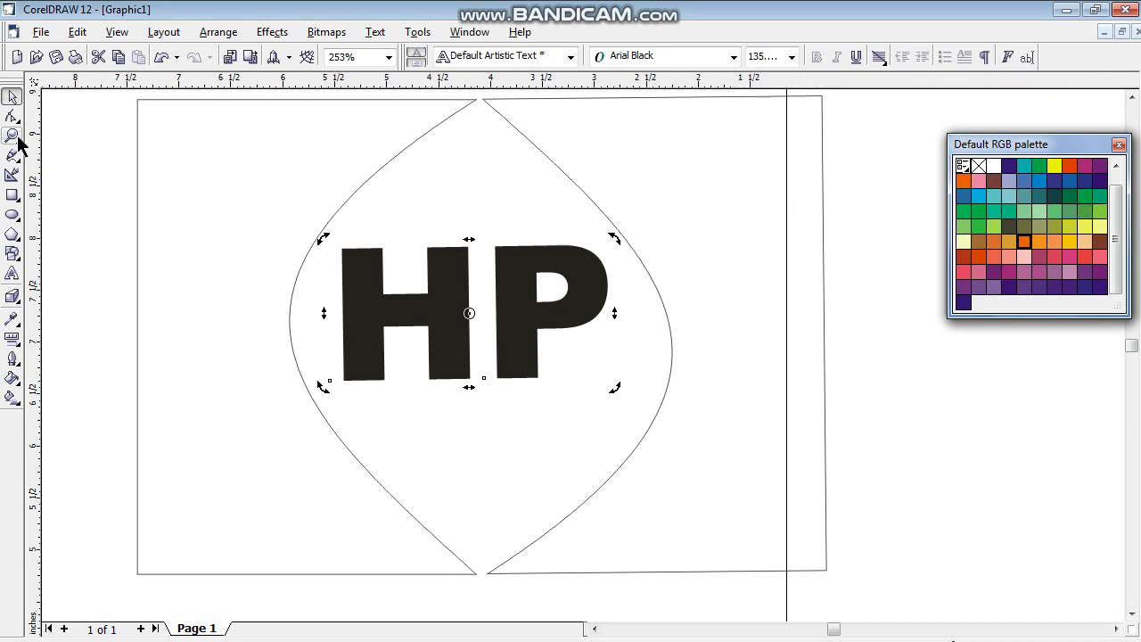
key(alt+F4)
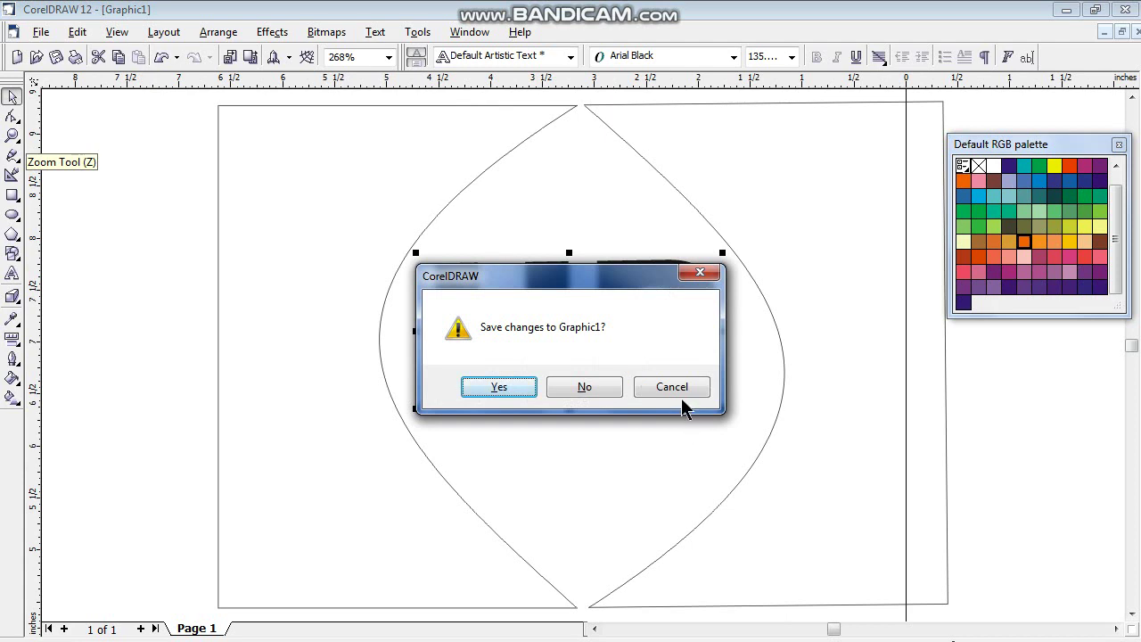
click(683, 393)
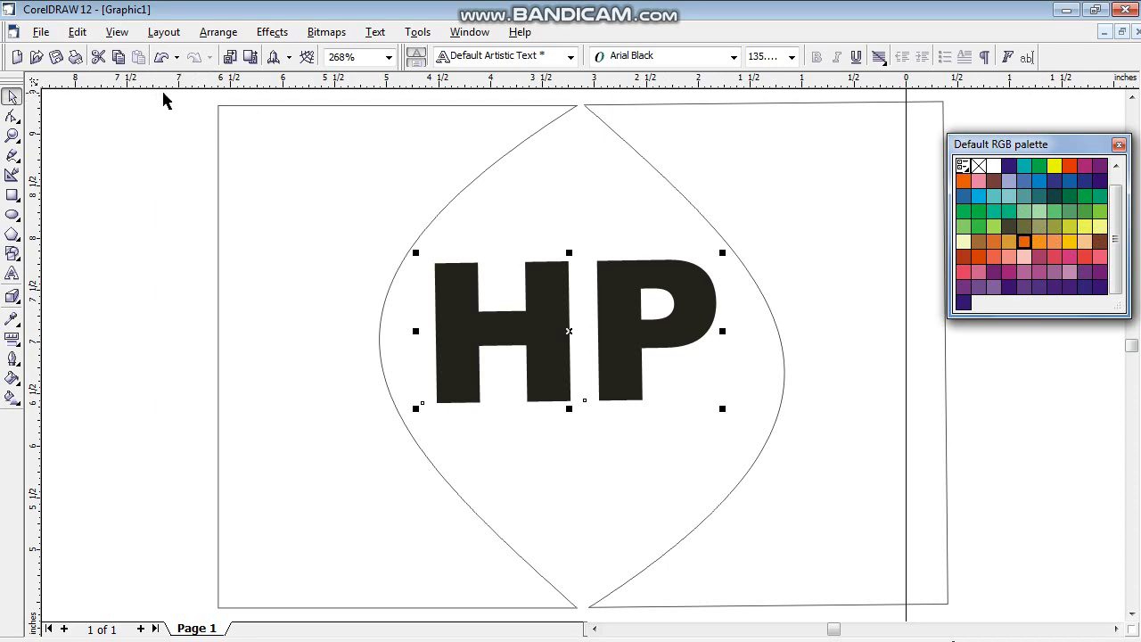
scroll(164, 99, up, 2)
click(205, 127)
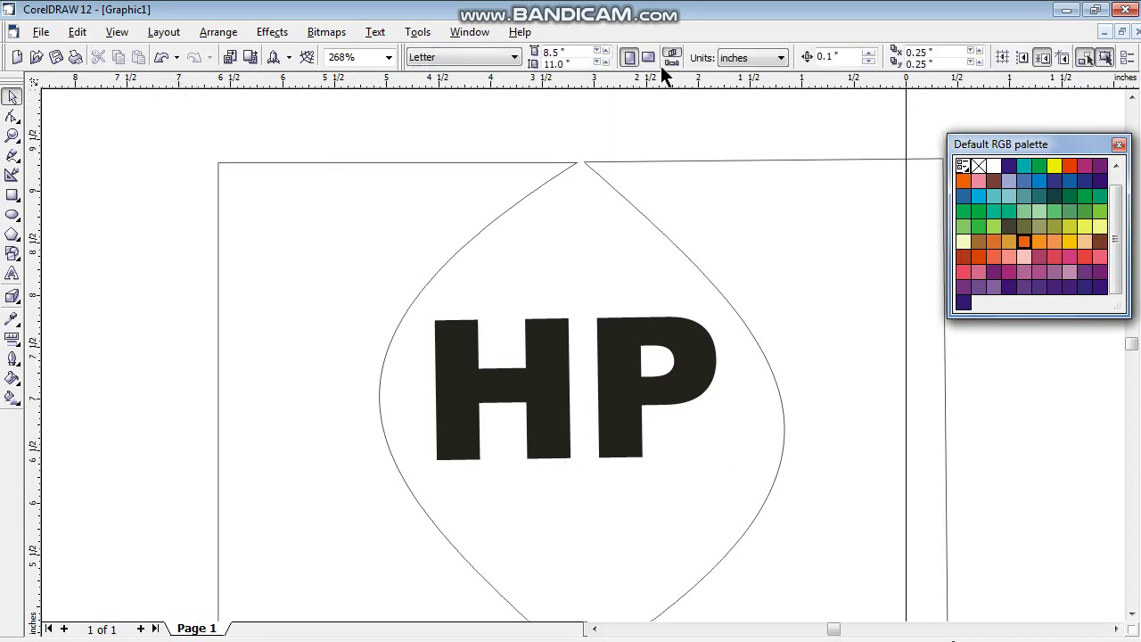
click(13, 135)
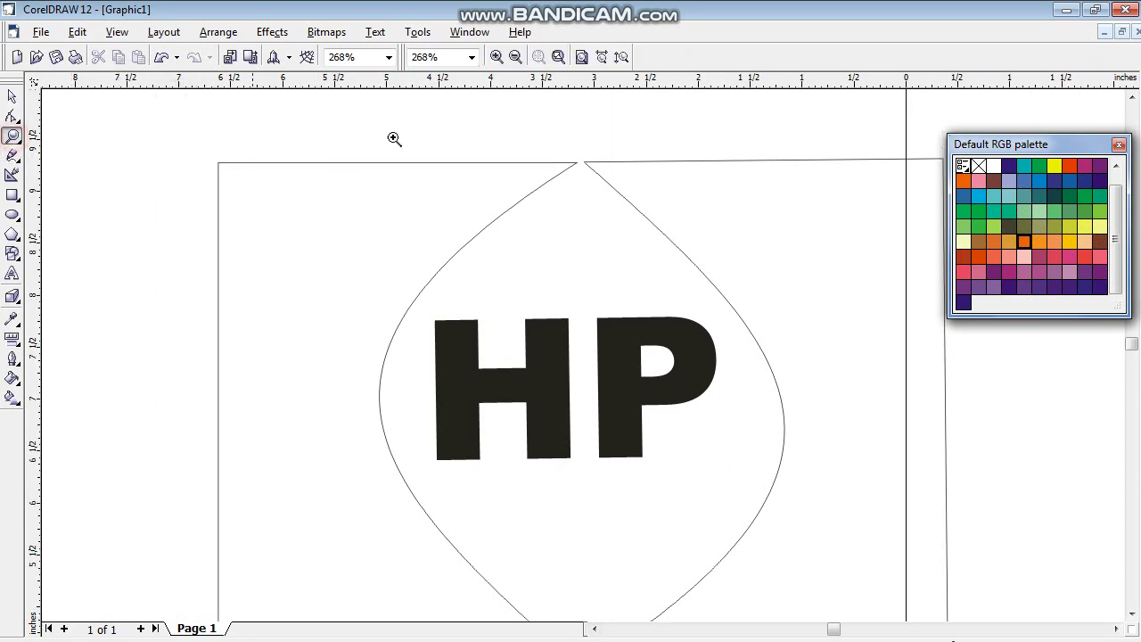
click(581, 57)
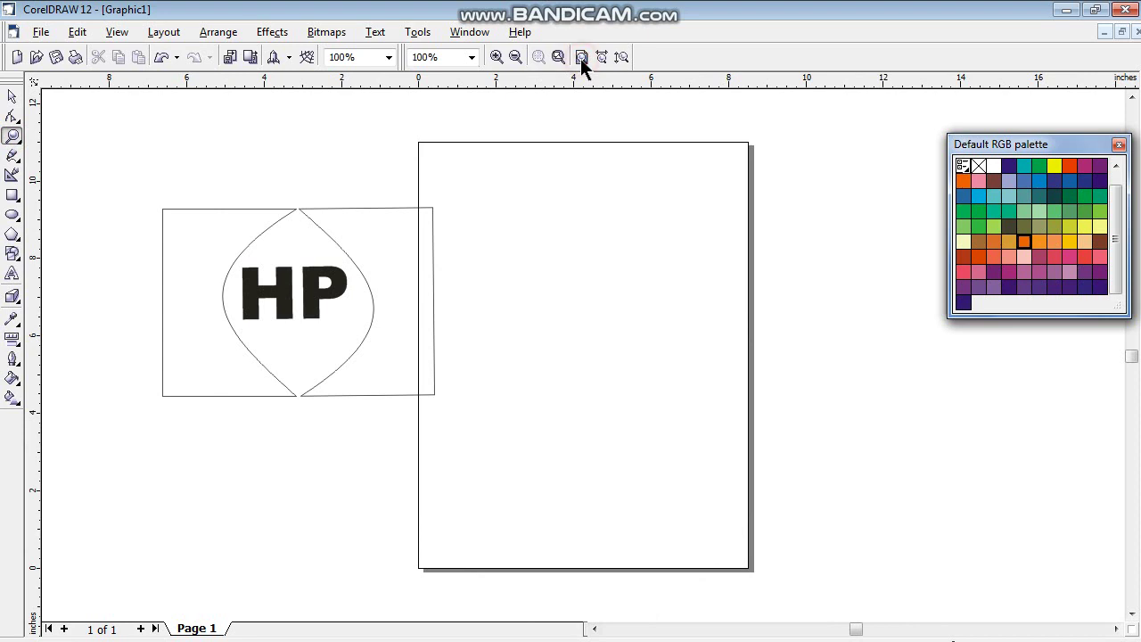
Group the rectangle, lens shape and HP letters into a single object
click(12, 97)
mouse_move(137, 178)
mouse_down()
mouse_move(504, 330)
mouse_move(492, 436)
mouse_up()
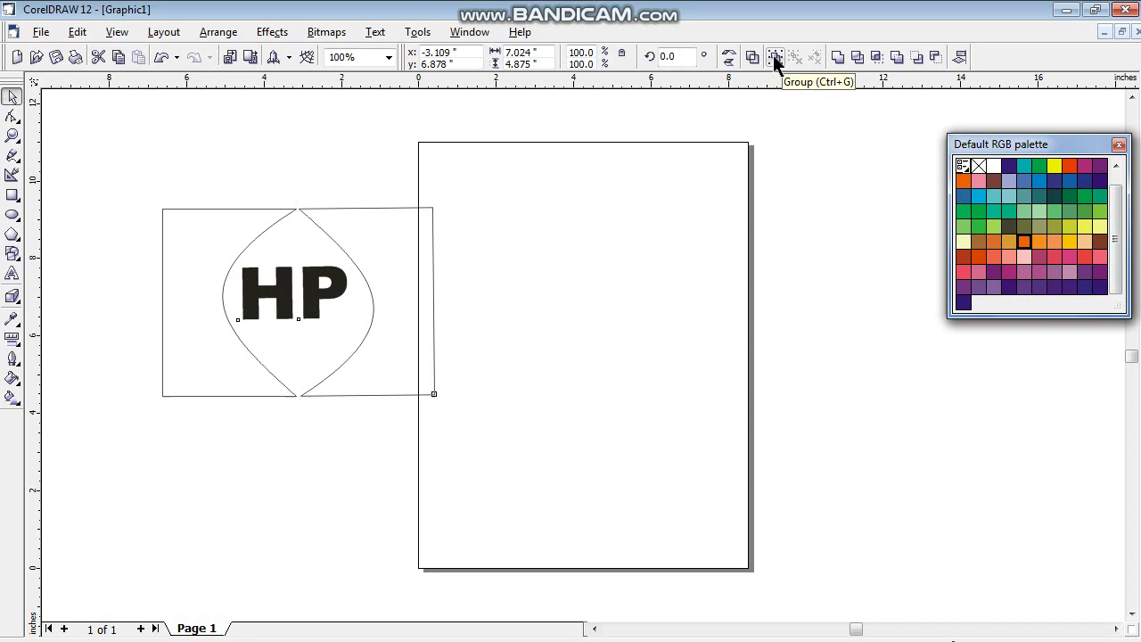
click(775, 59)
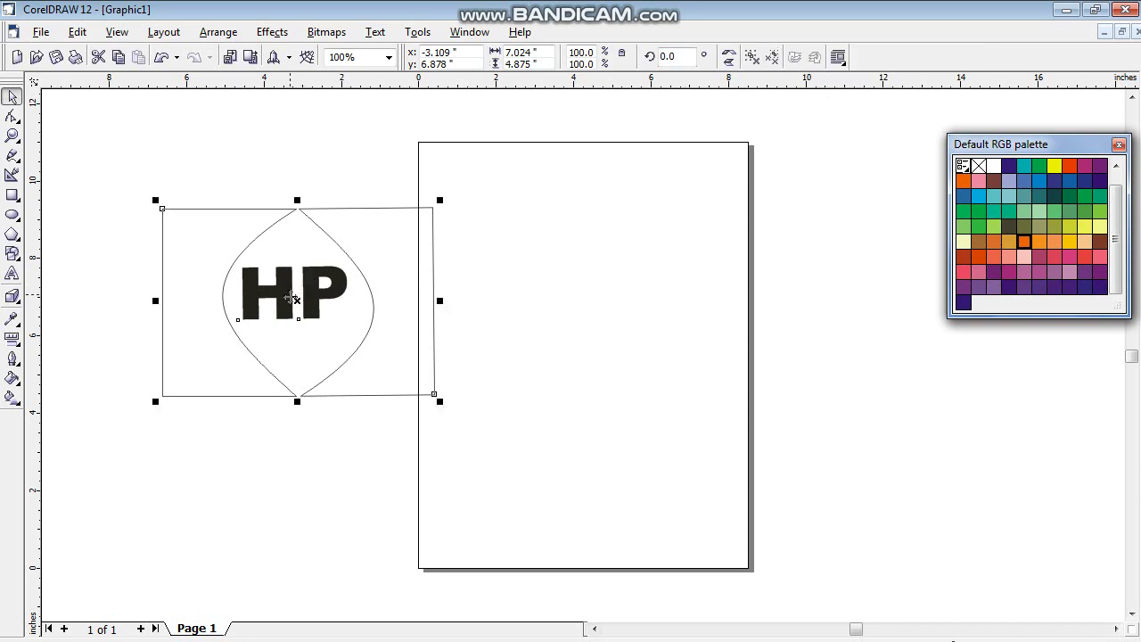
Place the logo group just left of the page, slightly higher up
mouse_move(294, 299)
mouse_down()
mouse_move(465, 259)
mouse_move(288, 267)
mouse_move(472, 299)
mouse_up()
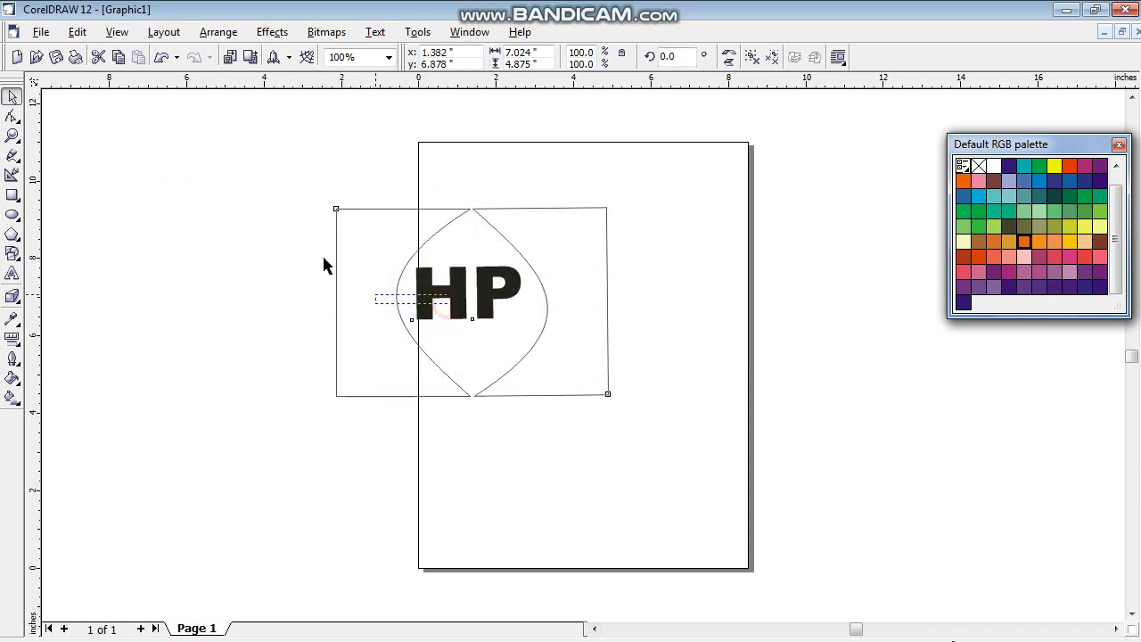
drag(323, 264, 234, 234)
drag(456, 312, 263, 265)
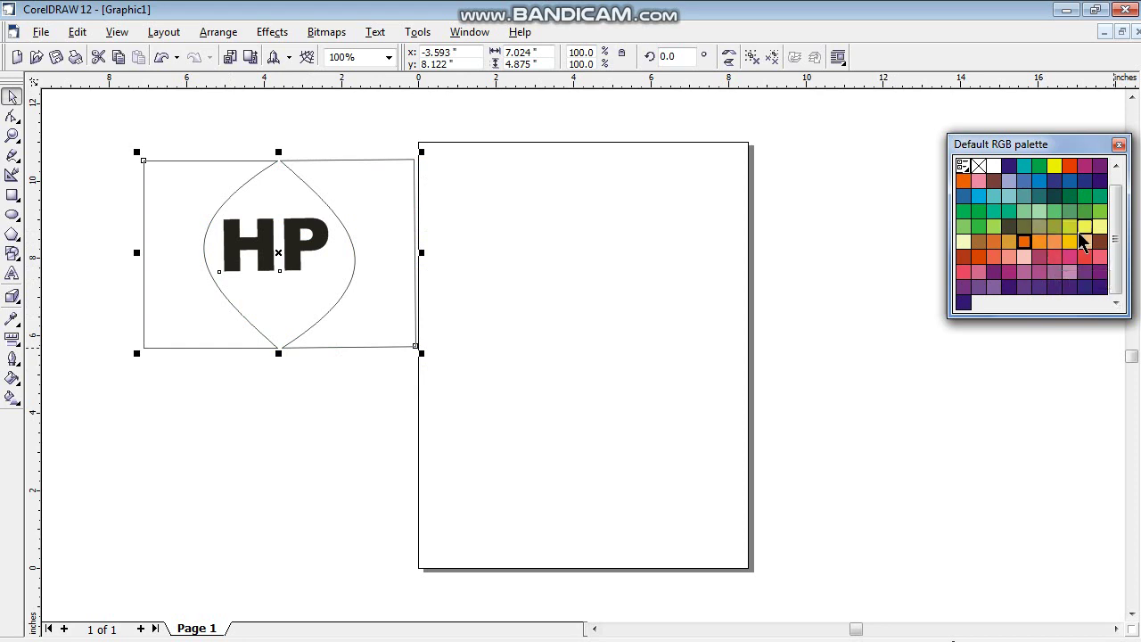
After trying yellow, red-orange and dark grey, fill the logo group solid black
click(1057, 167)
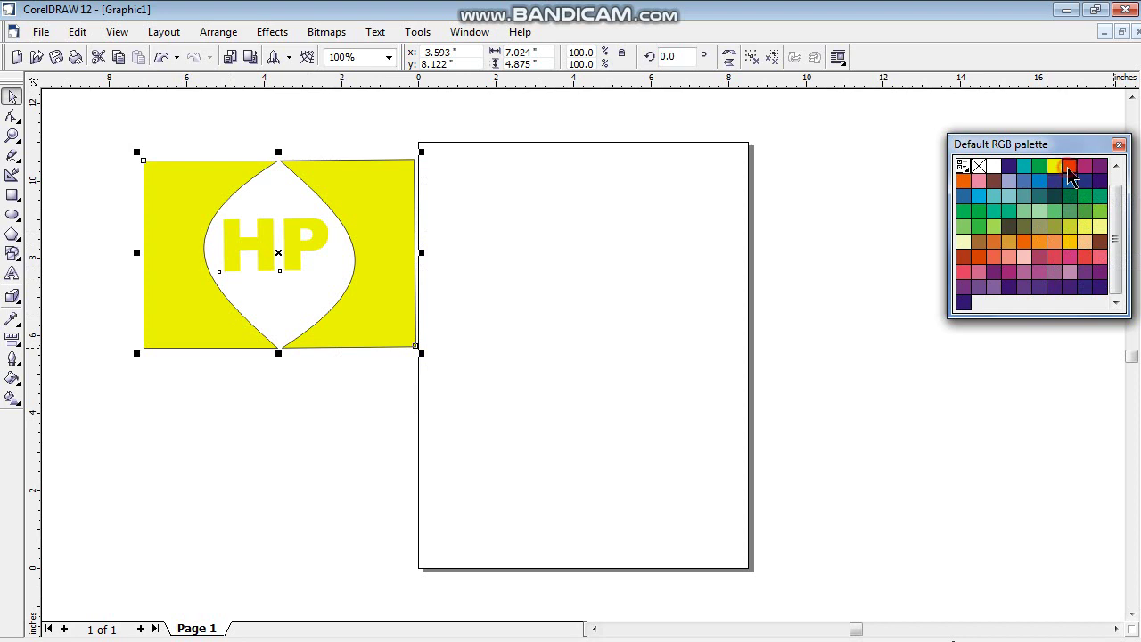
click(1070, 167)
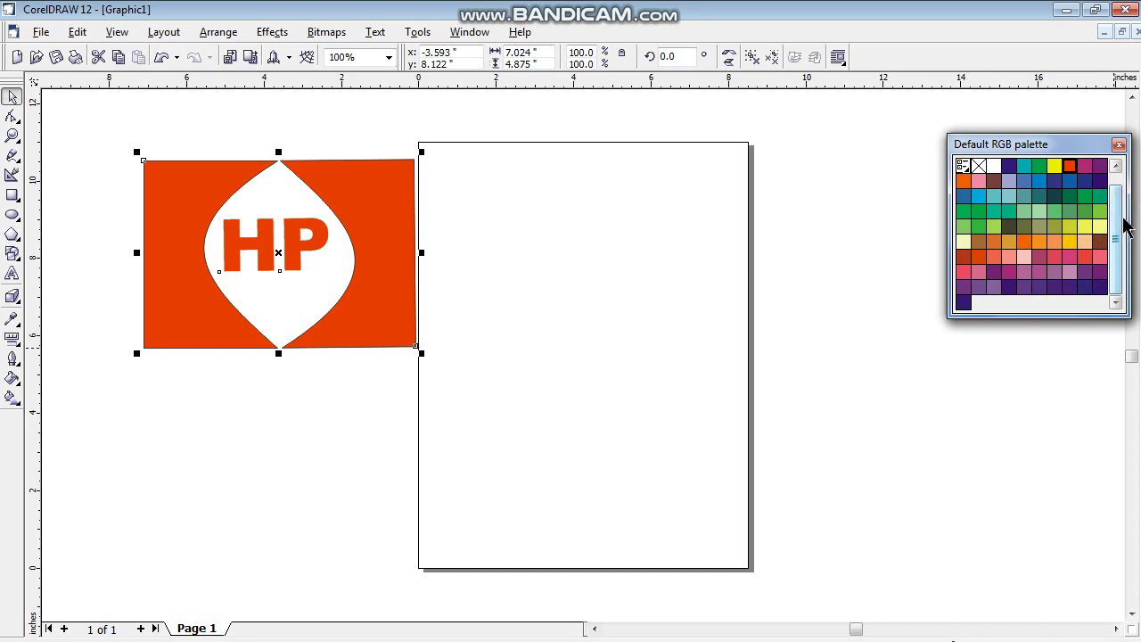
drag(1125, 227, 1128, 190)
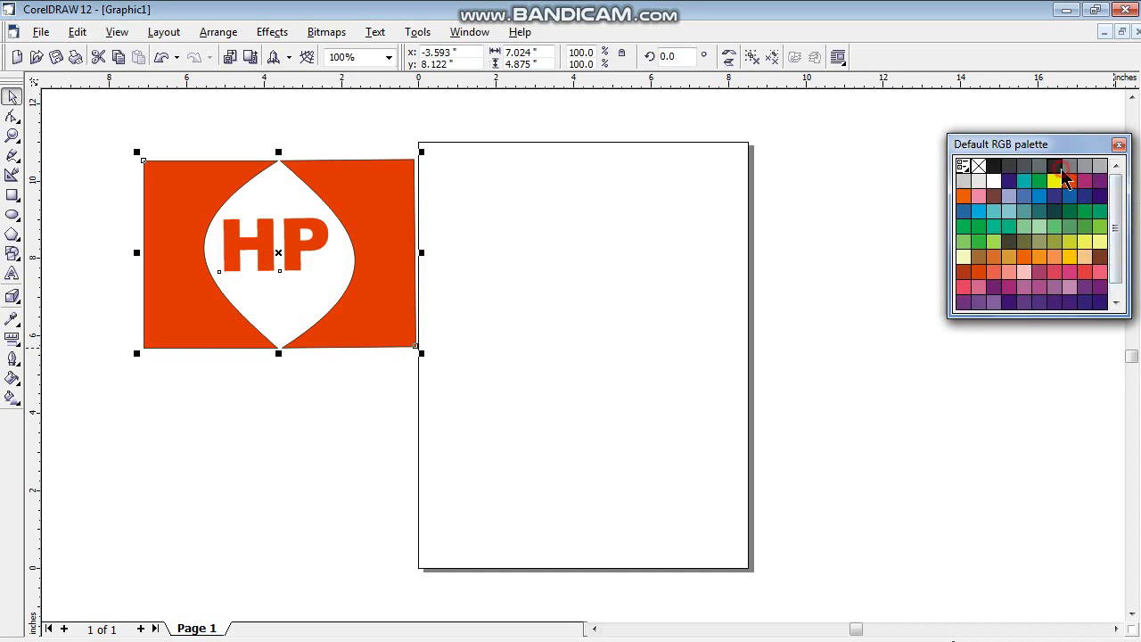
click(1059, 170)
click(1001, 169)
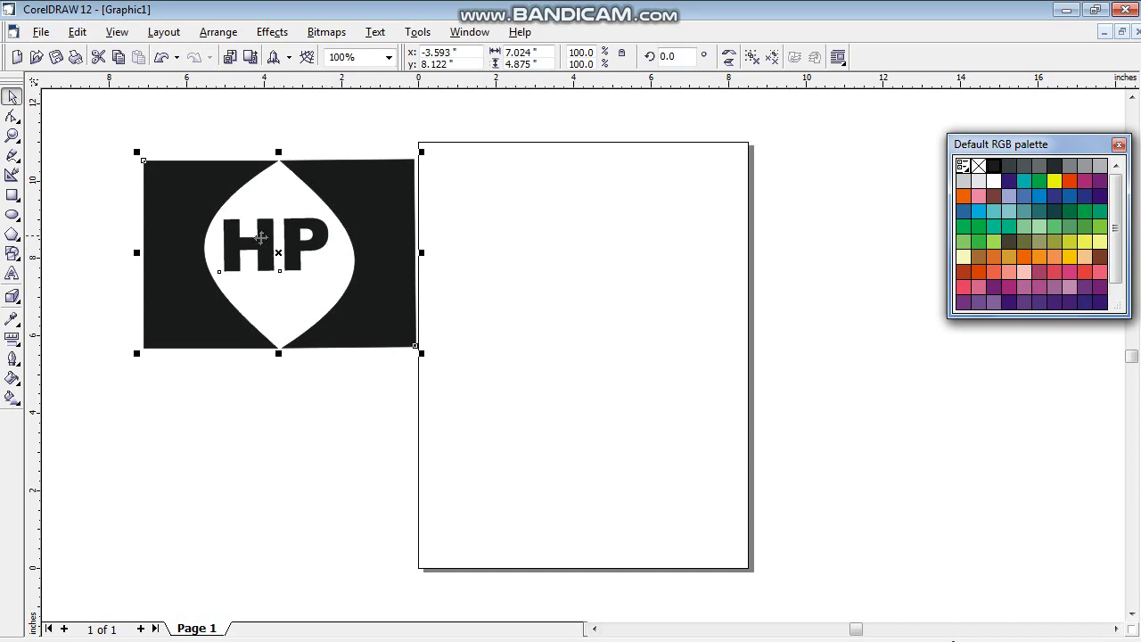
Nudge the black HP logo group slightly further left beside the page
mouse_move(278, 253)
mouse_down()
mouse_move(563, 253)
mouse_move(719, 294)
mouse_move(269, 259)
mouse_move(256, 248)
mouse_up()
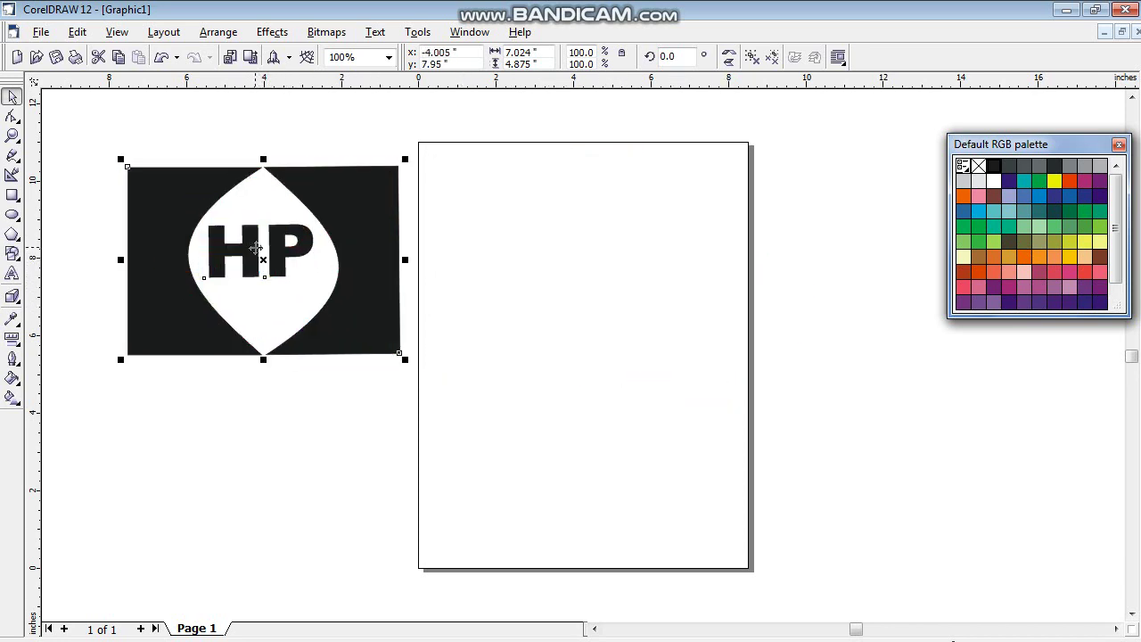